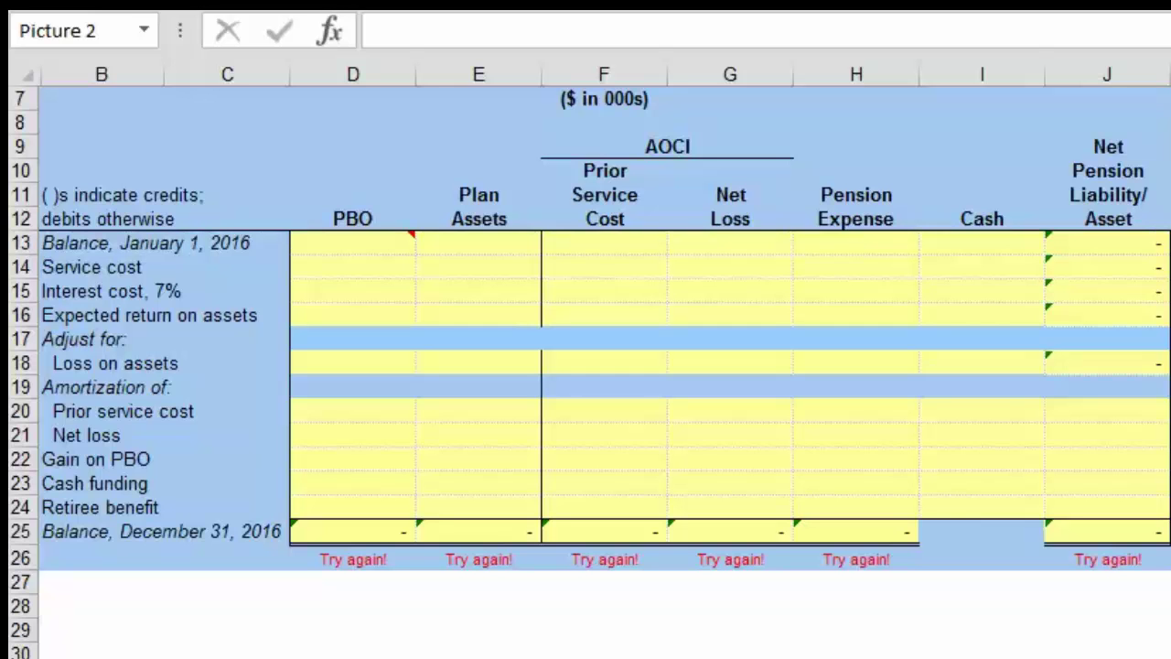
Examine the net pension liability/asset formula for the January 1 balance in J13 and the given pension data sheet
{"action": "left_click", "coordinate": [1088, 239]}
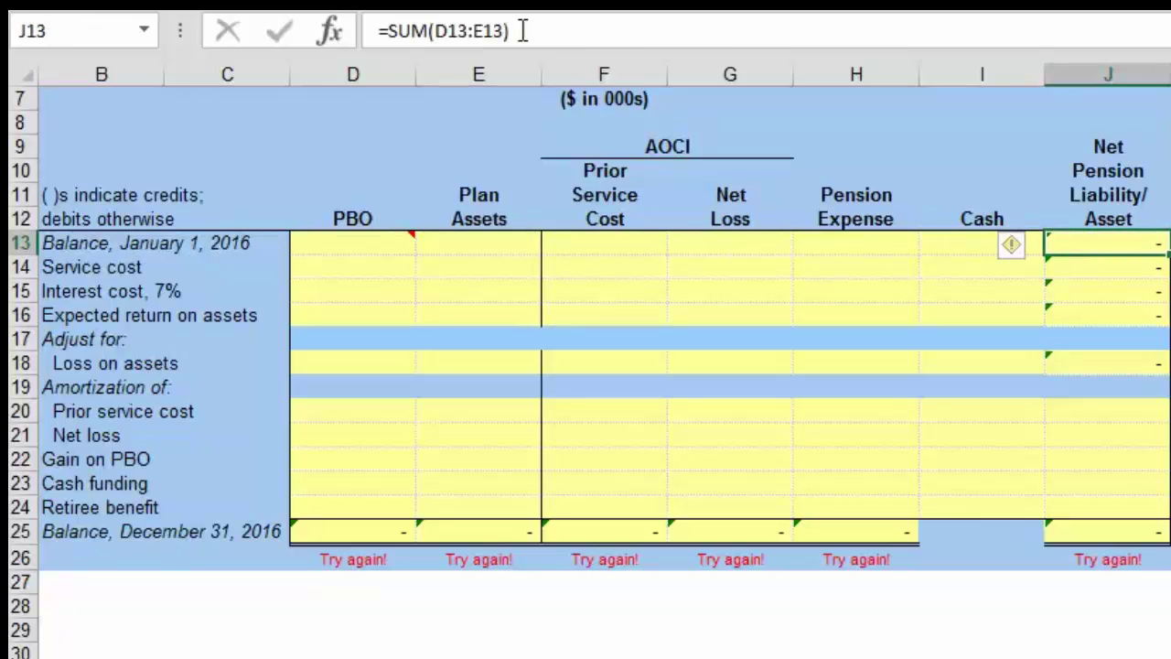
{"action": "left_click", "coordinate": [445, 31]}
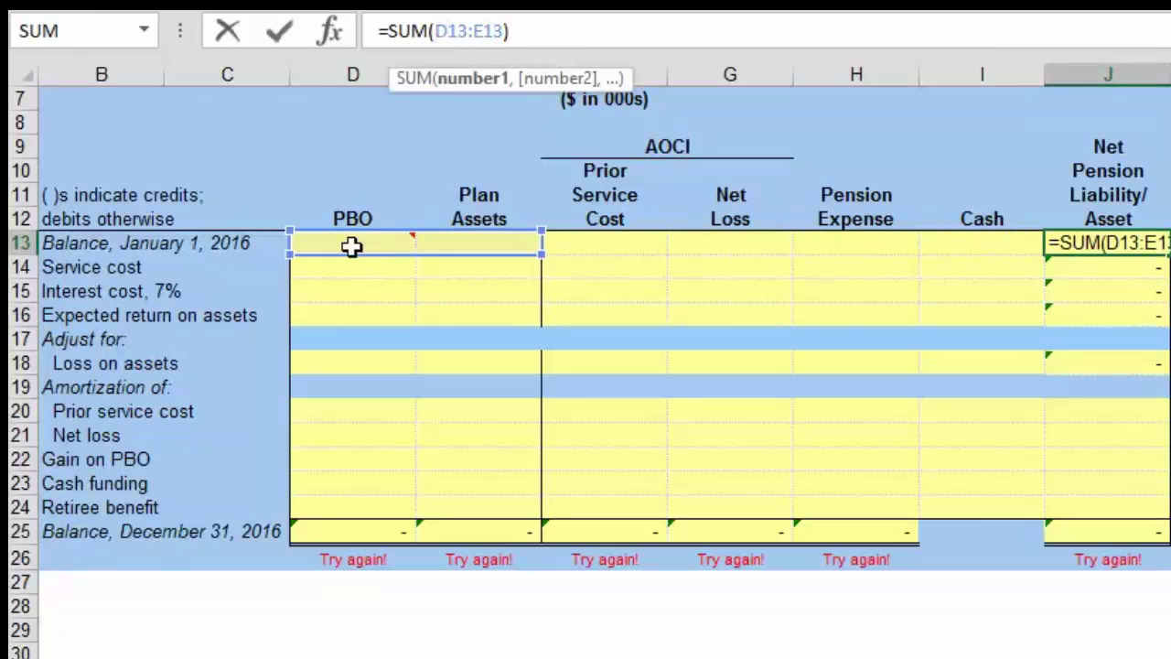
{"action": "mouse_move", "coordinate": [338, 240]}
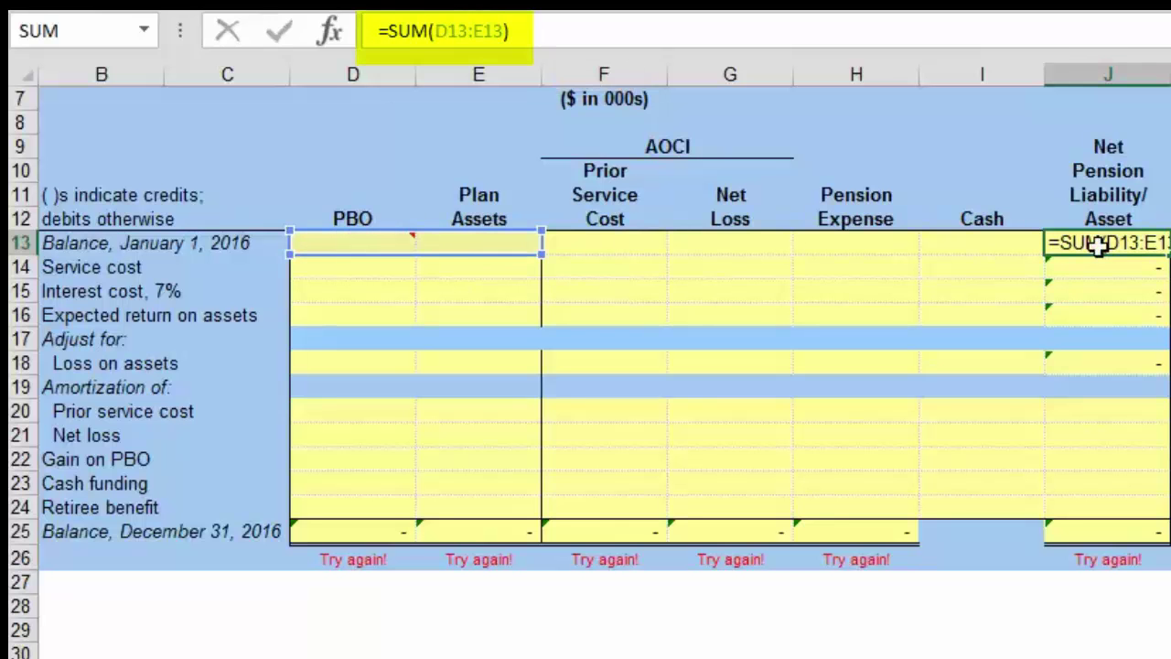
{"action": "key", "text": "Return"}
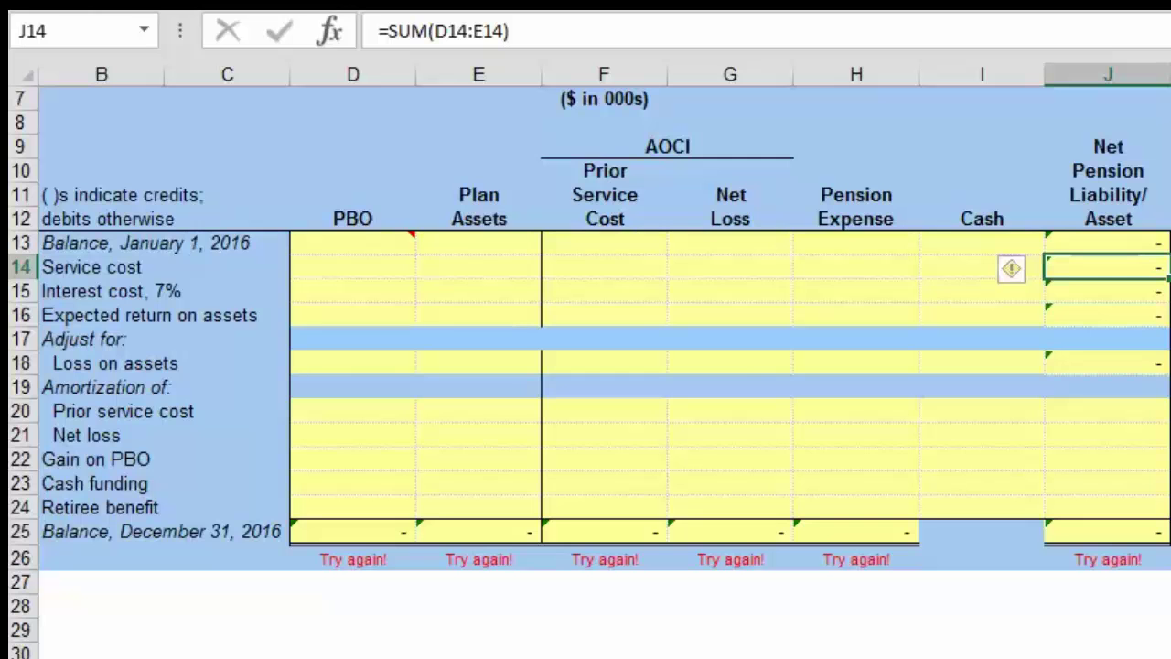
{"action": "key", "text": "ctrl+Page_Up"}
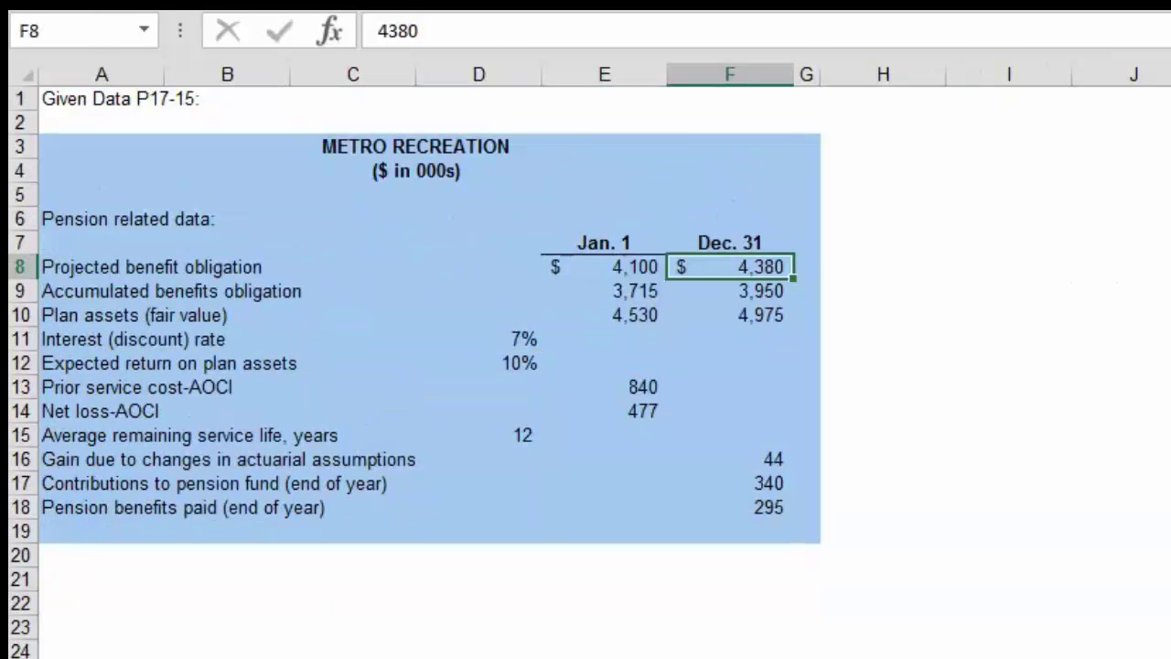
{"action": "key", "text": "ctrl+Page_Down"}
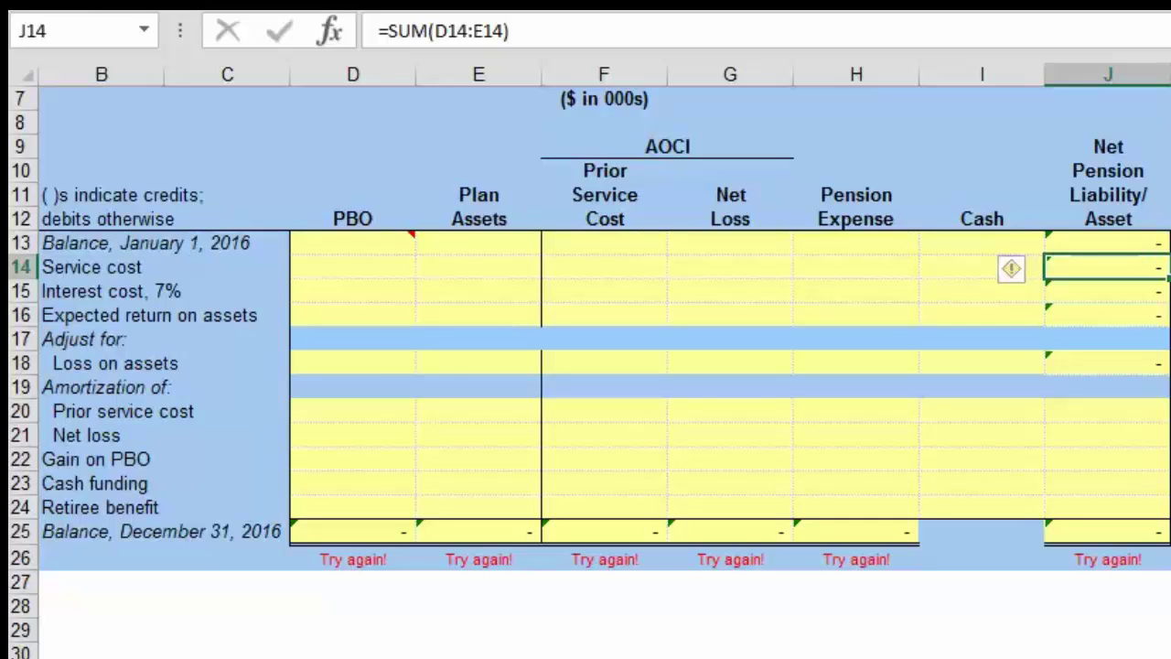
Examine the December 31 balance formulas for PBO in D25 and Plan Assets in E25
{"action": "left_click", "coordinate": [374, 538]}
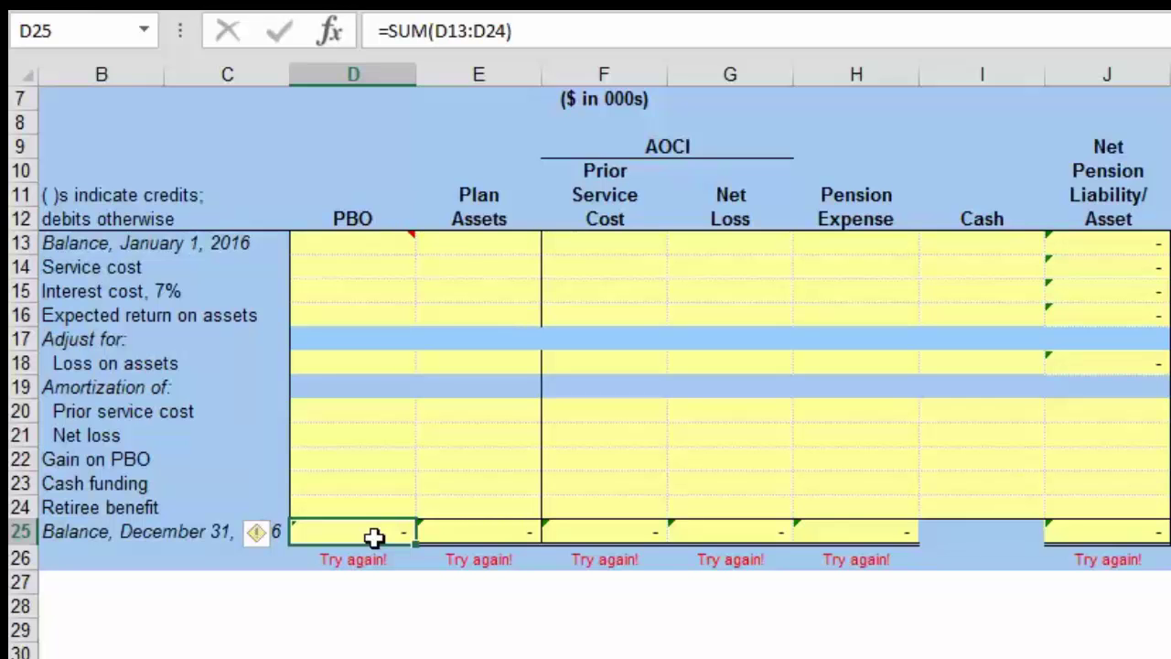
{"action": "left_click", "coordinate": [483, 33]}
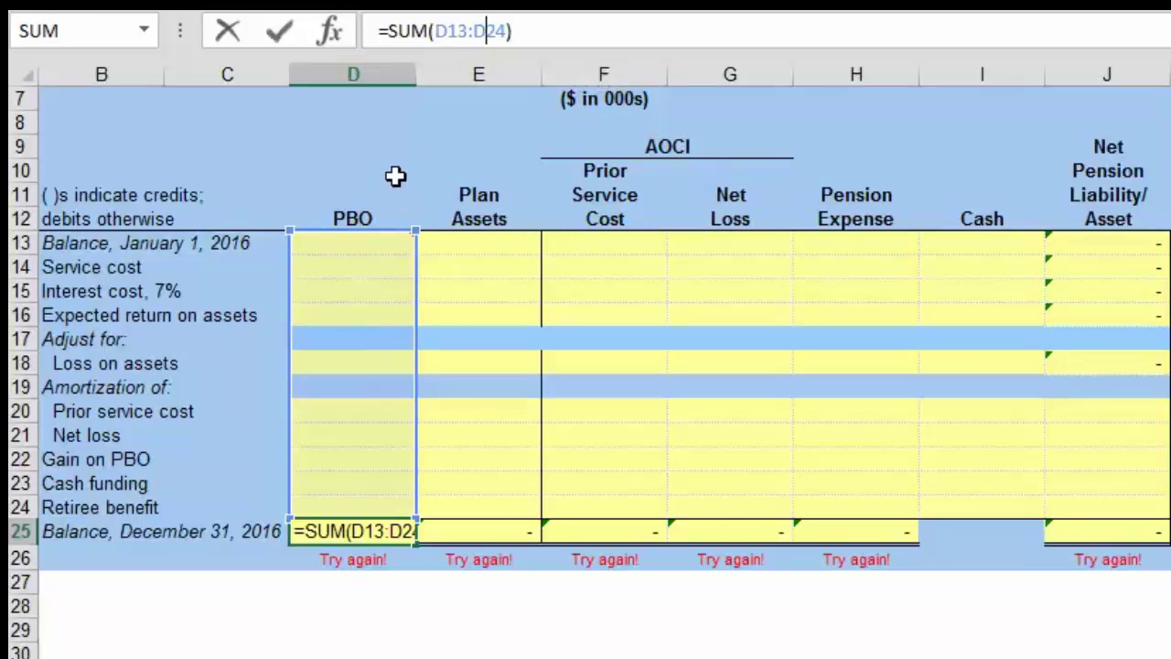
{"action": "key", "text": "Return"}
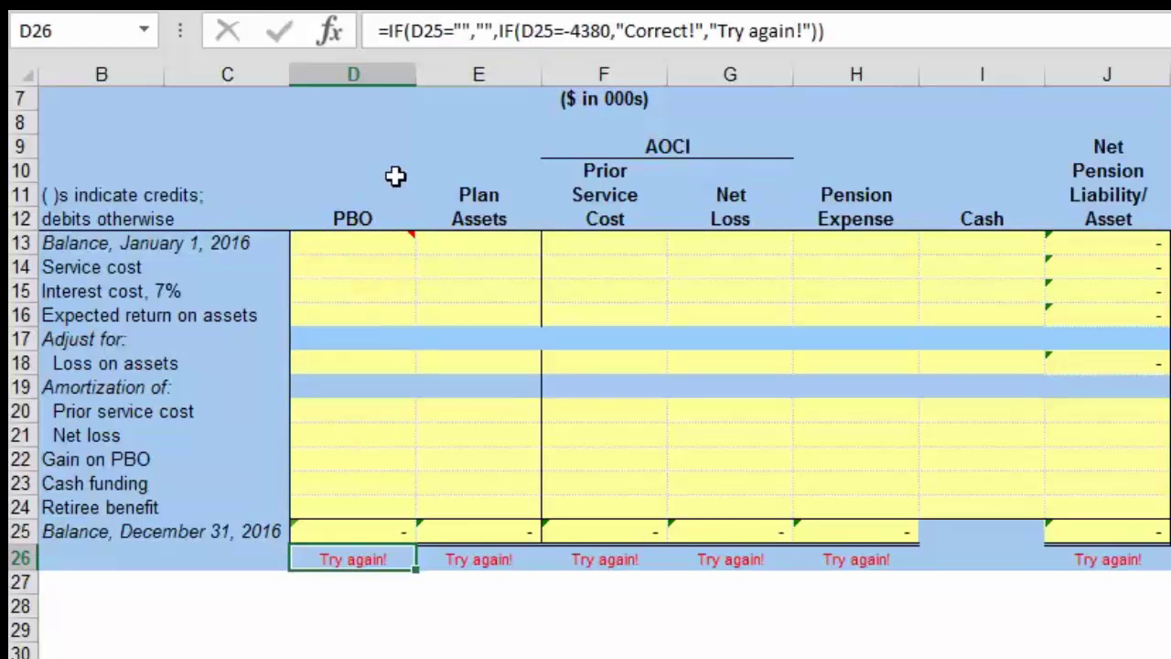
{"action": "left_click", "coordinate": [477, 532]}
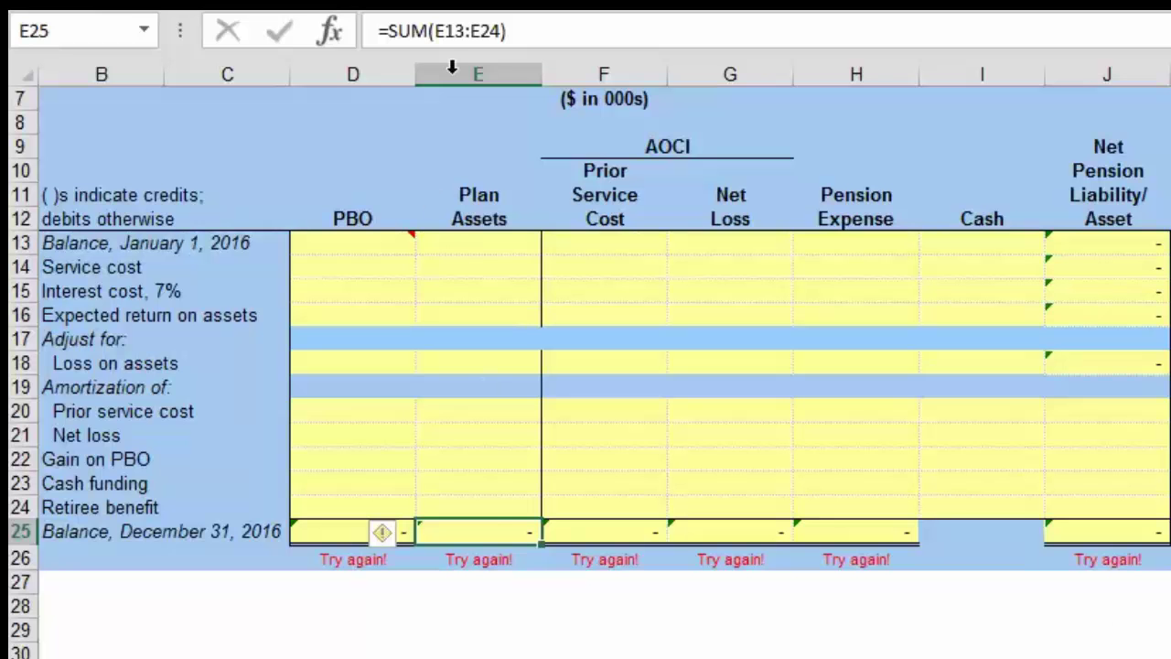
{"action": "left_click", "coordinate": [464, 32]}
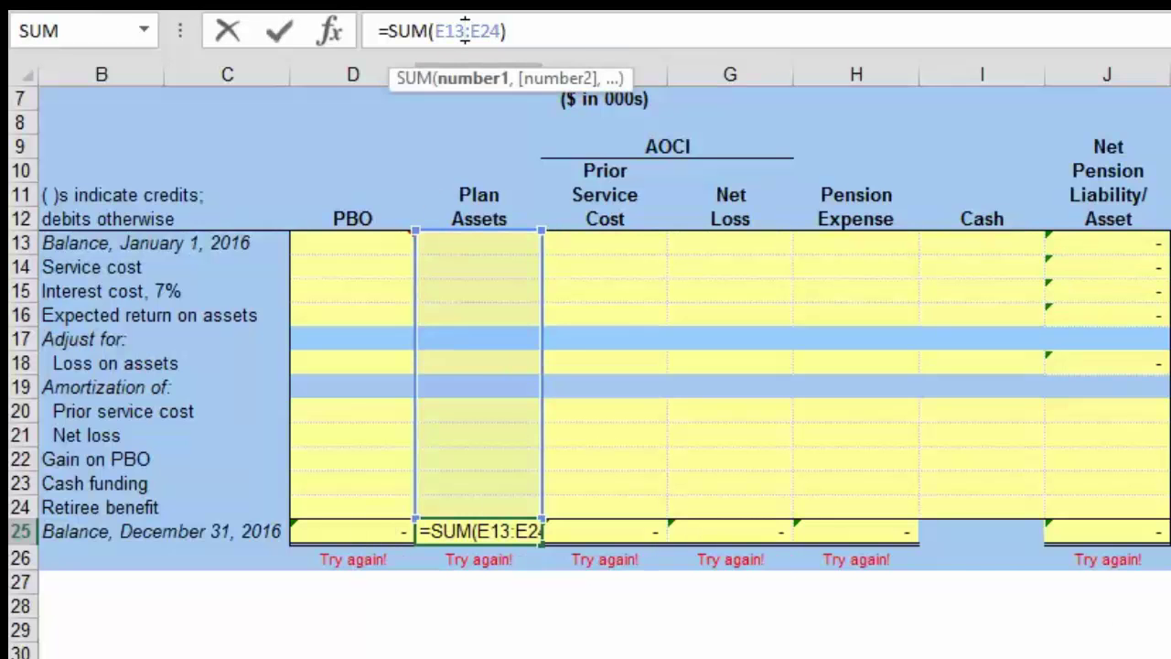
{"action": "key", "text": "Return"}
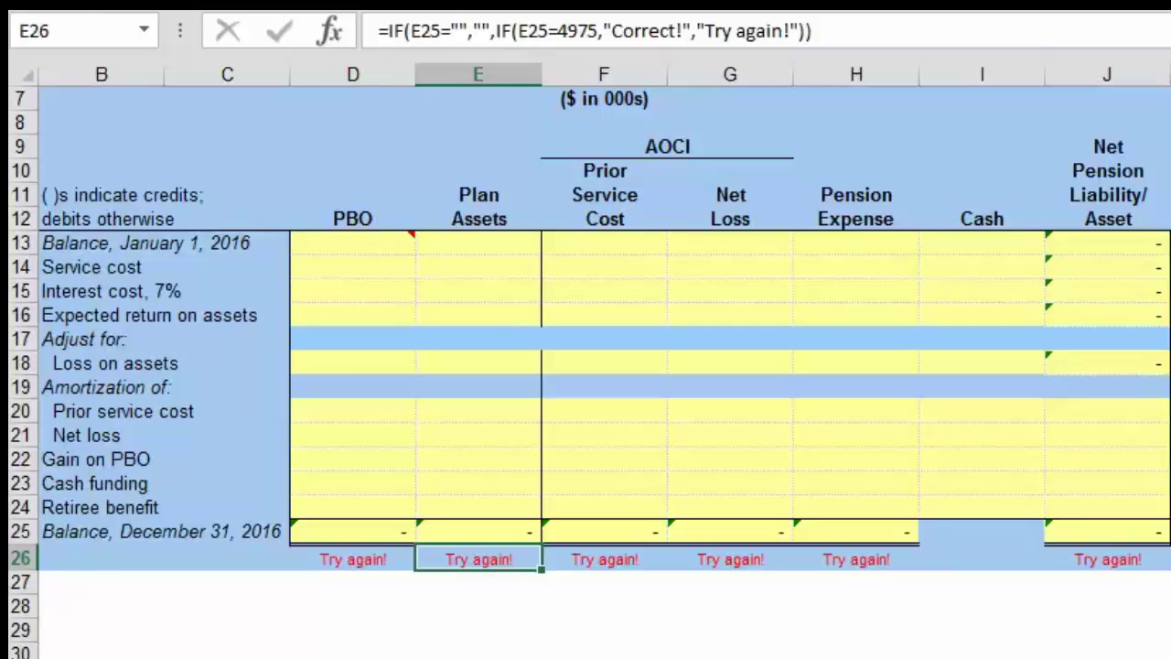
{"action": "left_click", "coordinate": [513, 524]}
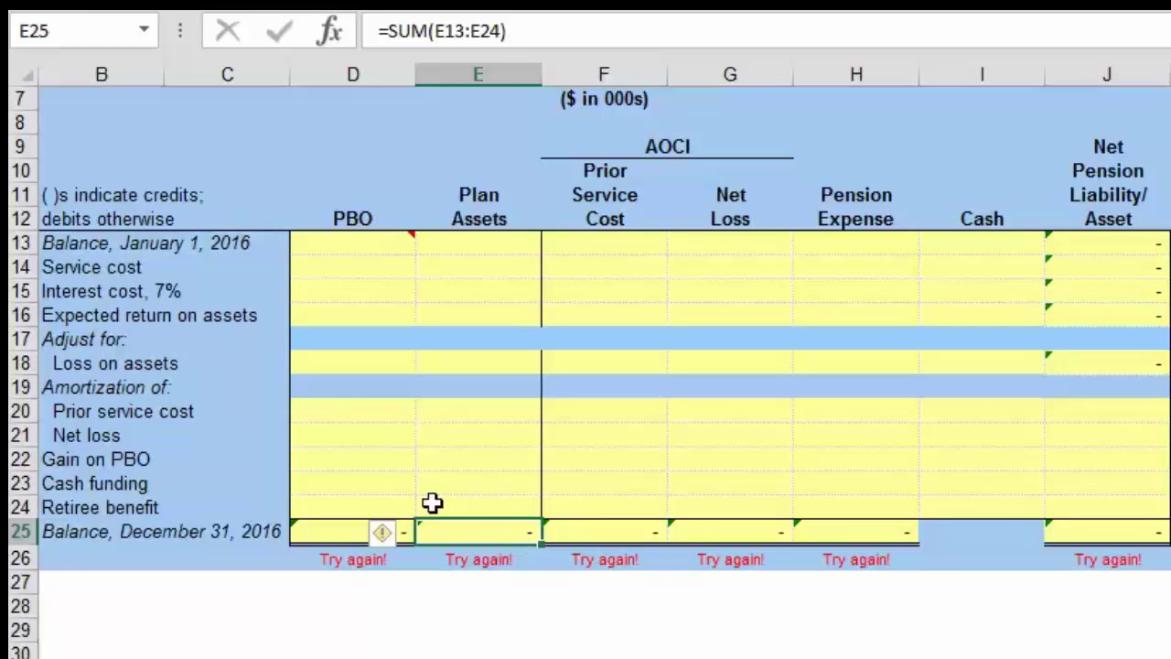
{"action": "left_click", "coordinate": [477, 658]}
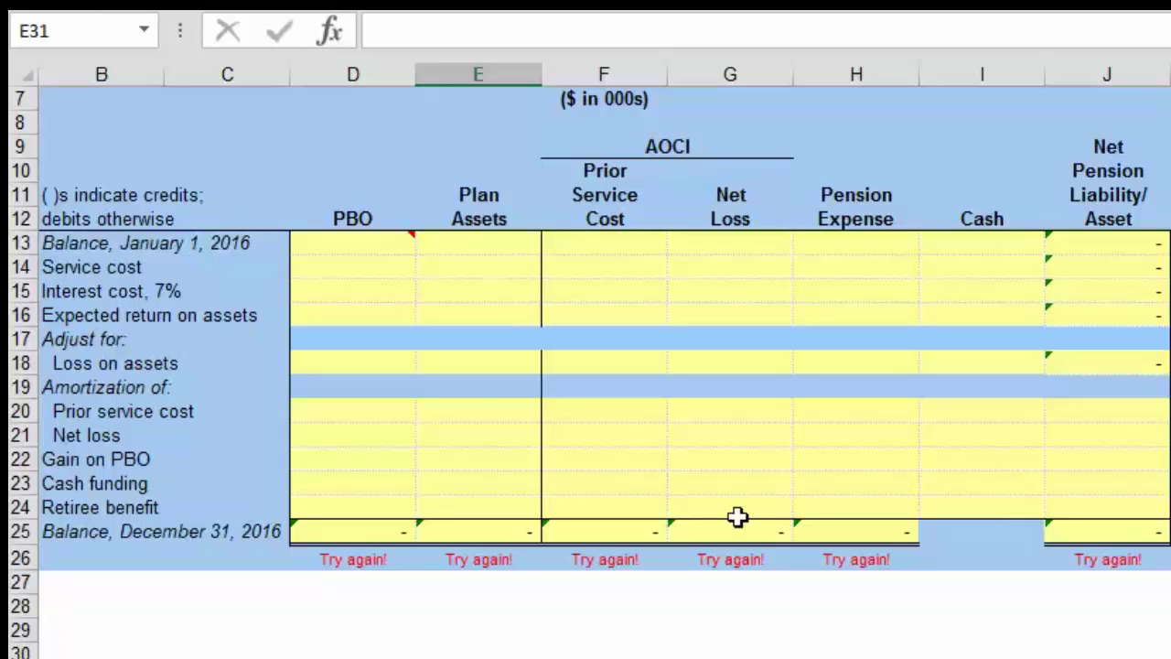
Enter the January 1, 2016 balances: -4100 for PBO in D13 and 4530 for Plan Assets in E13
{"action": "left_click", "coordinate": [360, 243]}
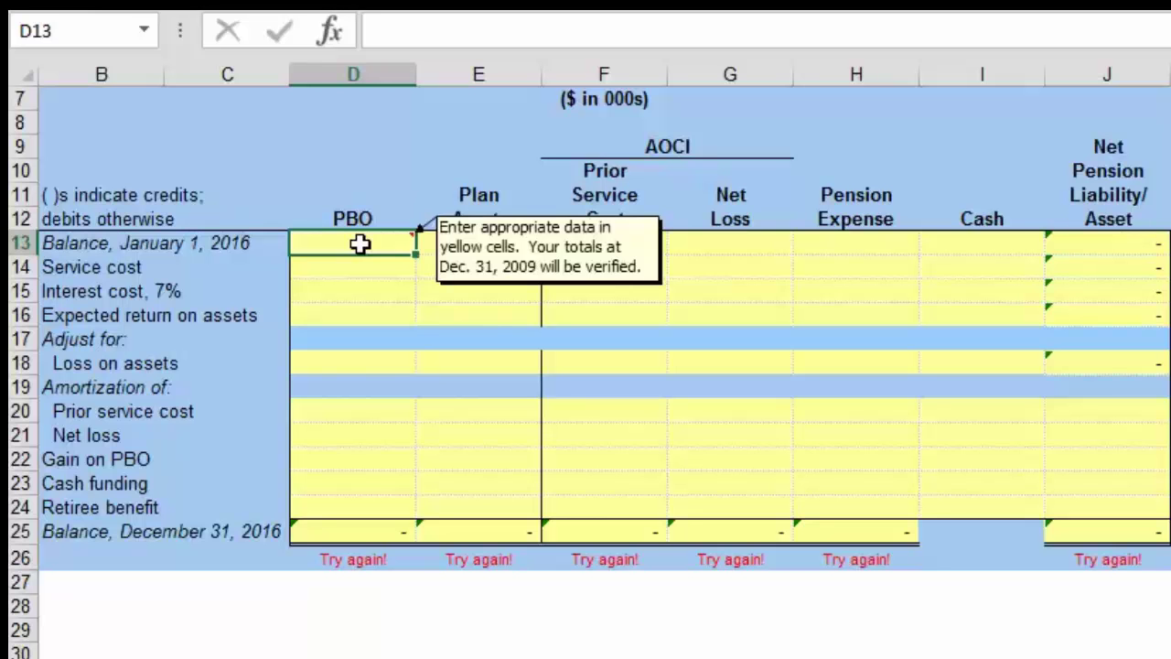
{"action": "type", "text": "-"}
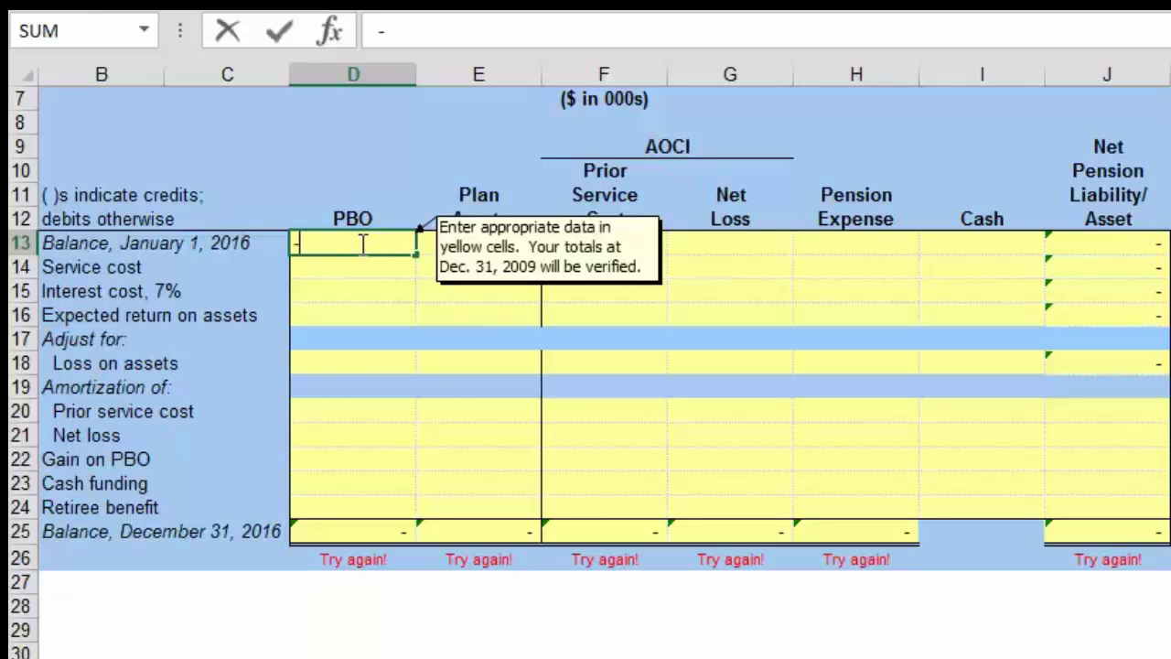
{"action": "type", "text": "4100"}
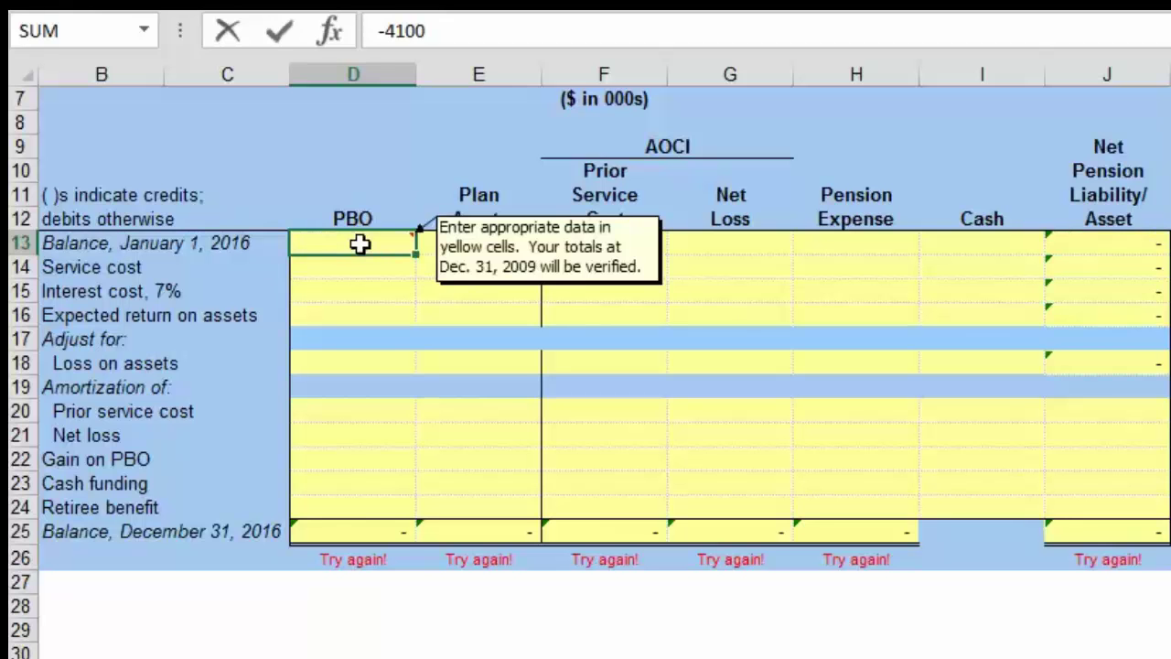
{"action": "key", "text": "Return"}
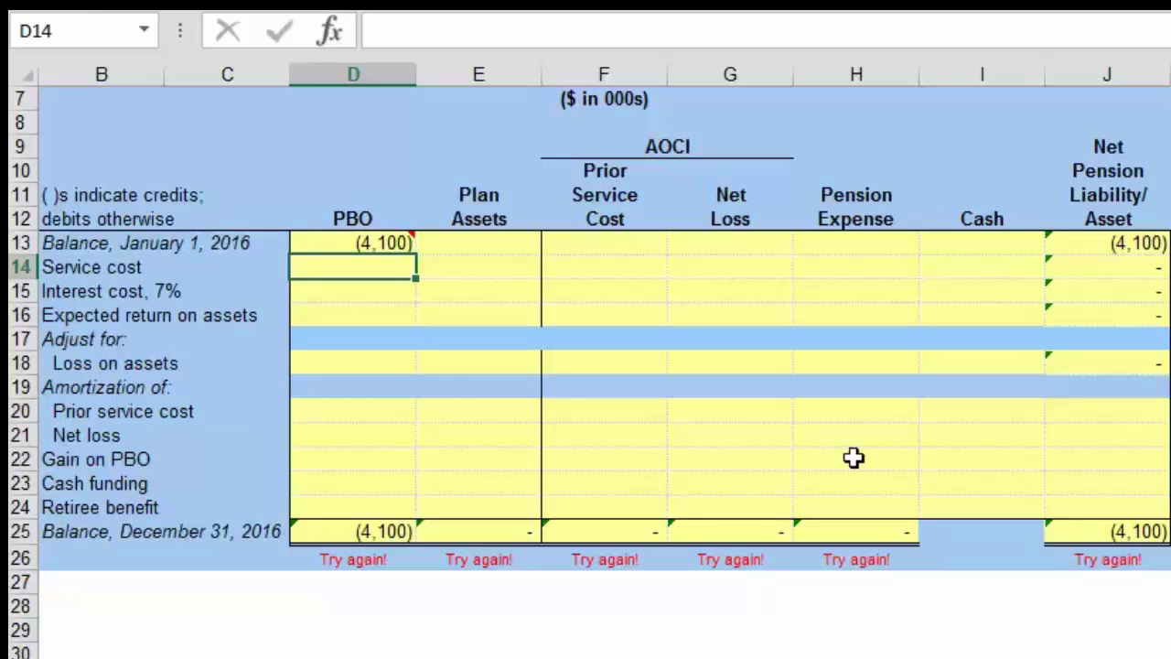
{"action": "left_click", "coordinate": [489, 249]}
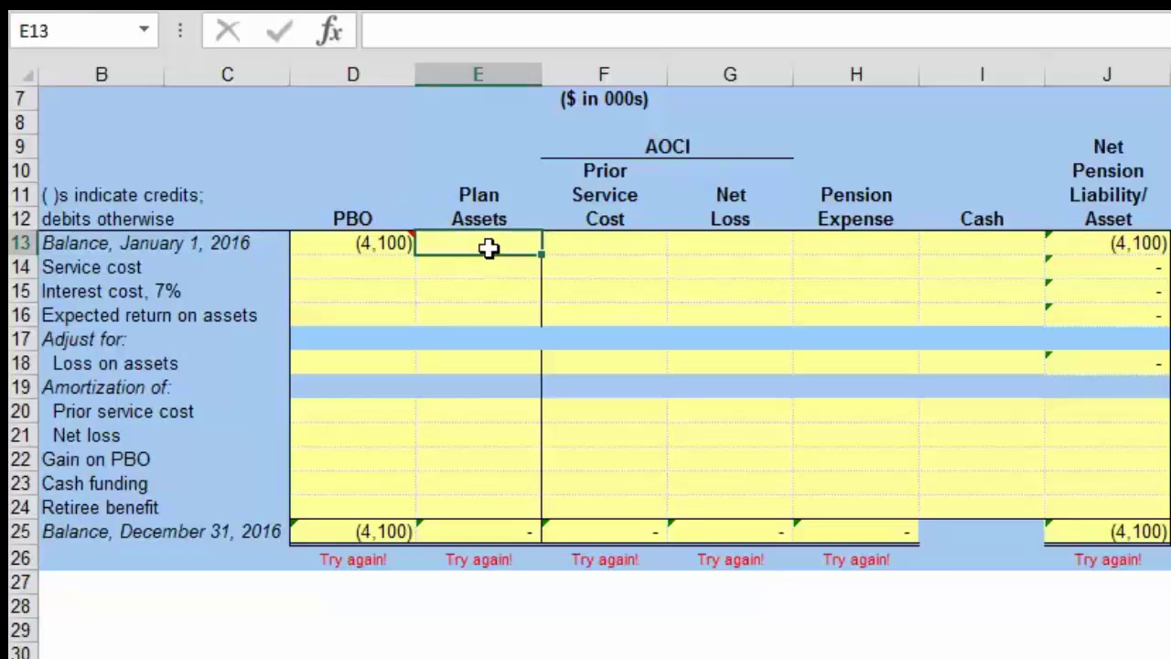
{"action": "type", "text": "4,5"}
{"action": "type", "text": "30"}
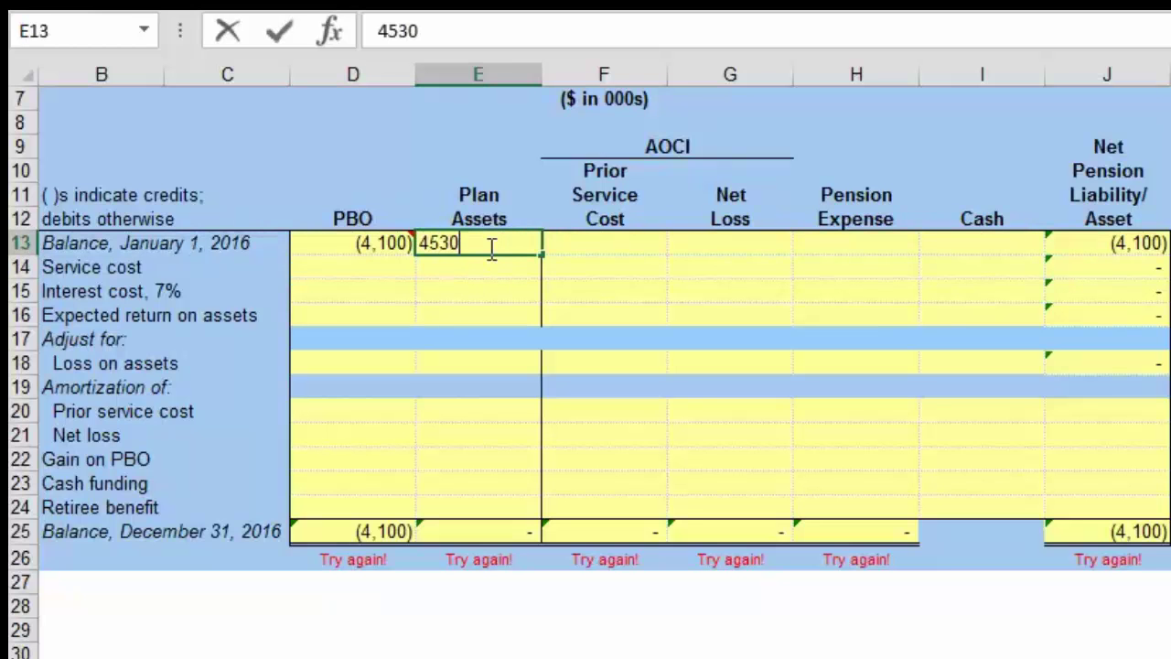
{"action": "key", "text": "Return"}
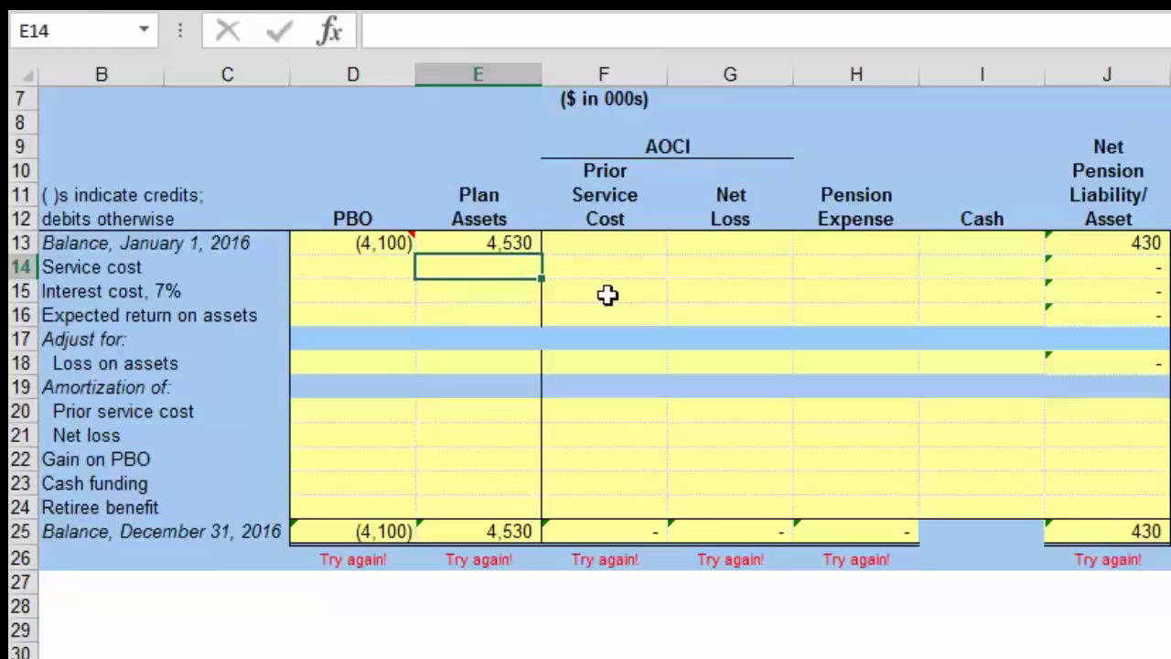
Shade the service cost row light red from PBO through Pension Expense (D14:H14)
{"action": "left_click", "coordinate": [355, 274]}
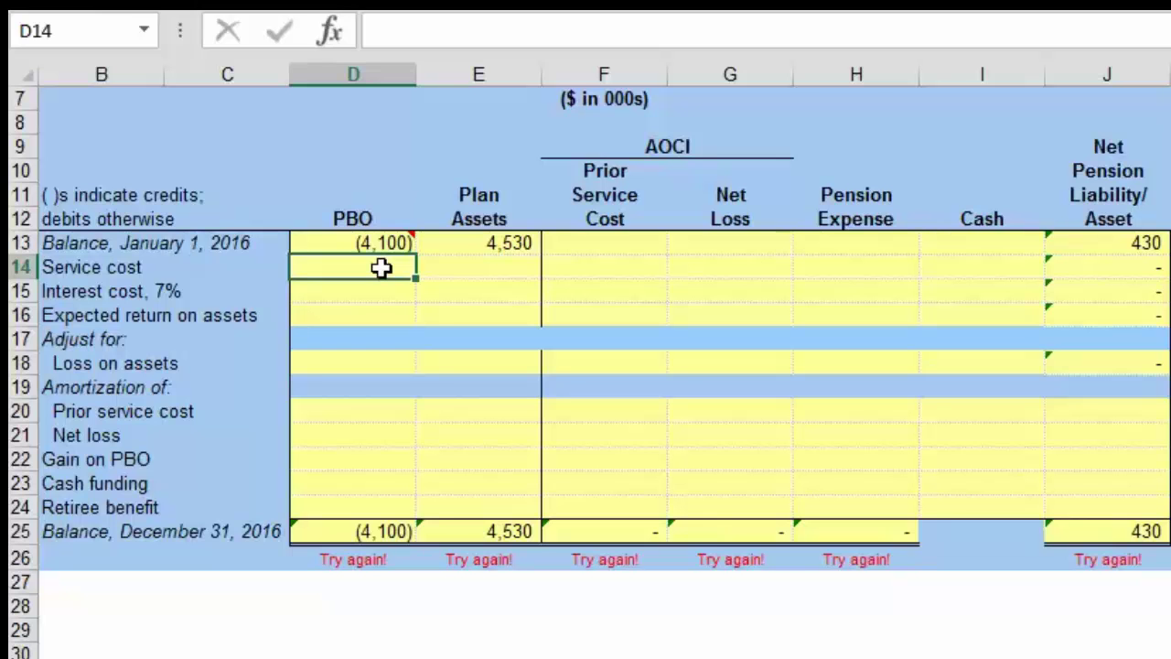
{"action": "left_click", "coordinate": [894, 266]}
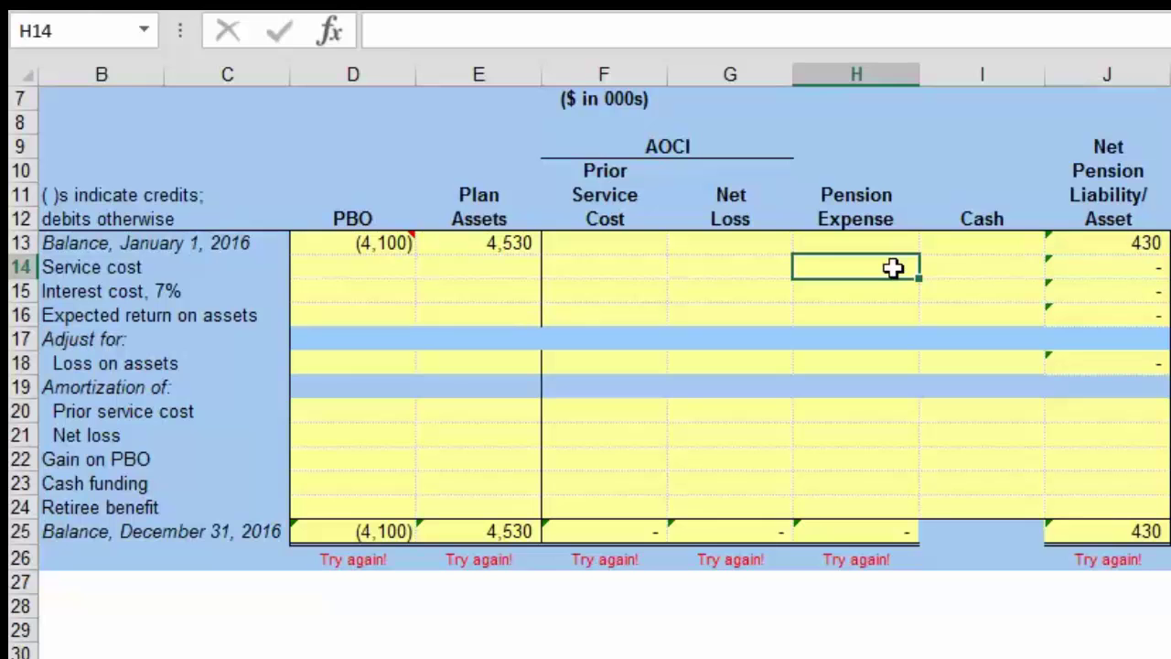
{"action": "left_click_drag", "start_coordinate": [345, 266], "coordinate": [890, 266]}
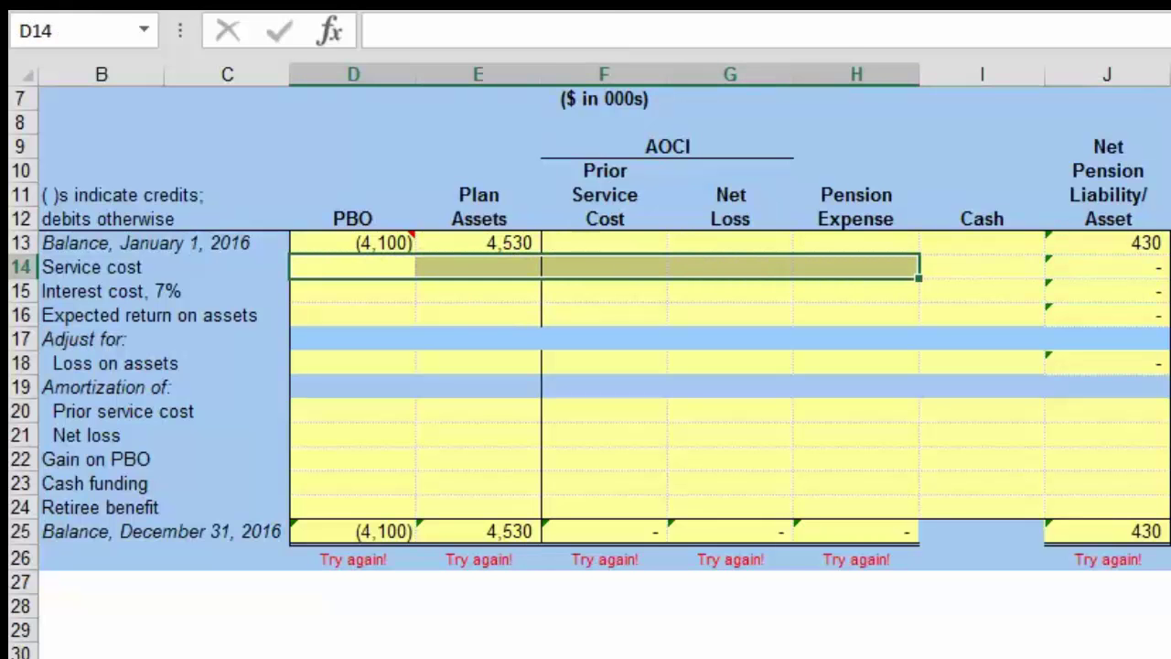
{"action": "left_click", "coordinate": [427, 5]}
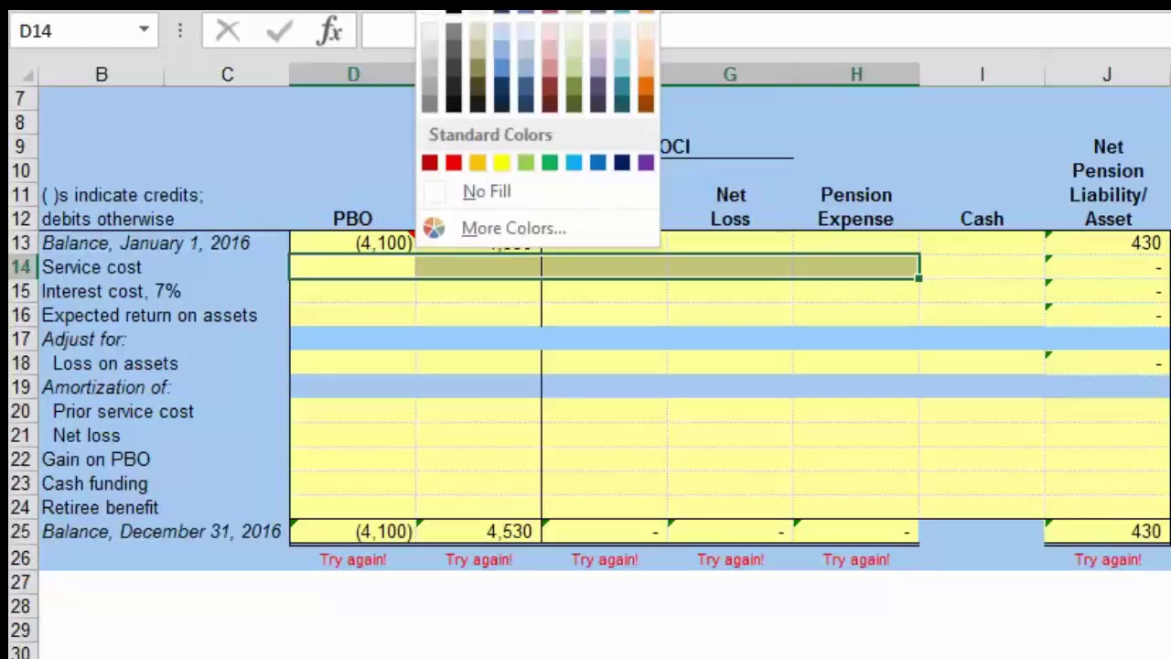
{"action": "left_click", "coordinate": [558, 51]}
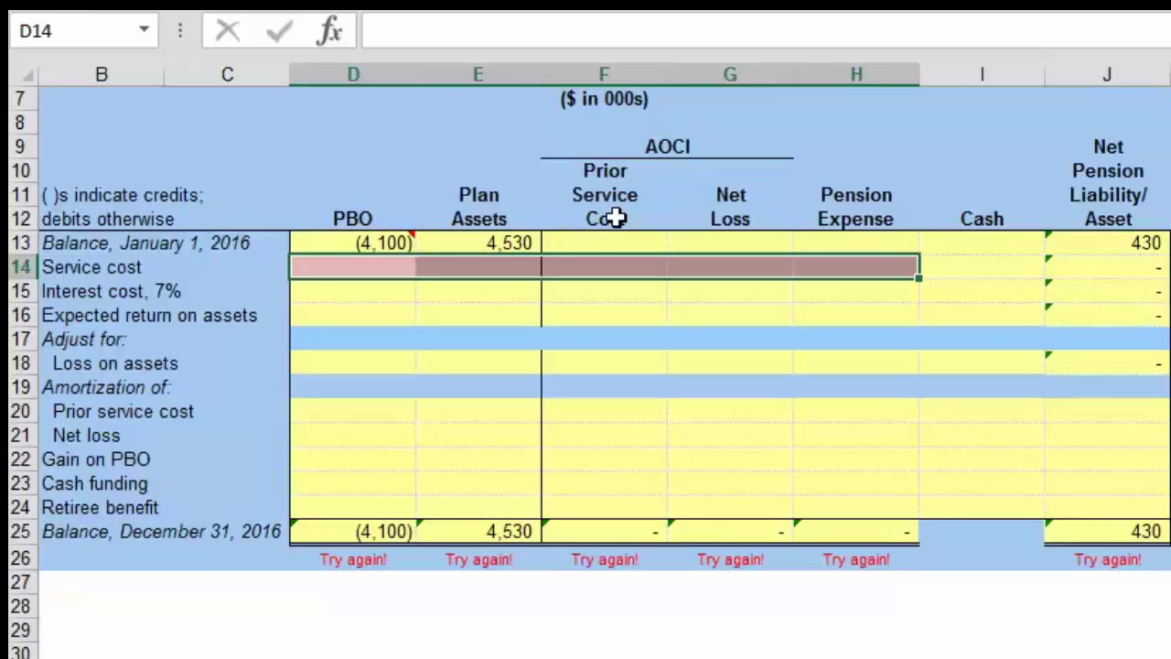
Calculate the PBO interest cost in D15 as the January 1 balance times the 7% rate, =D13*.07
{"action": "left_click", "coordinate": [122, 289]}
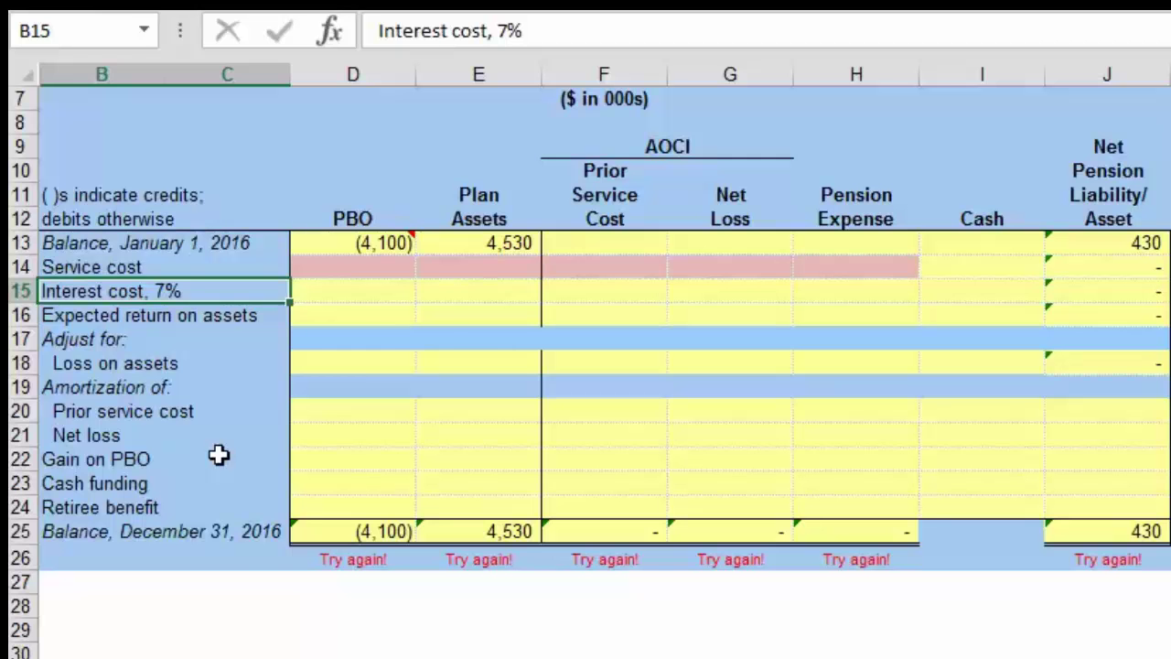
{"action": "left_click", "coordinate": [376, 291]}
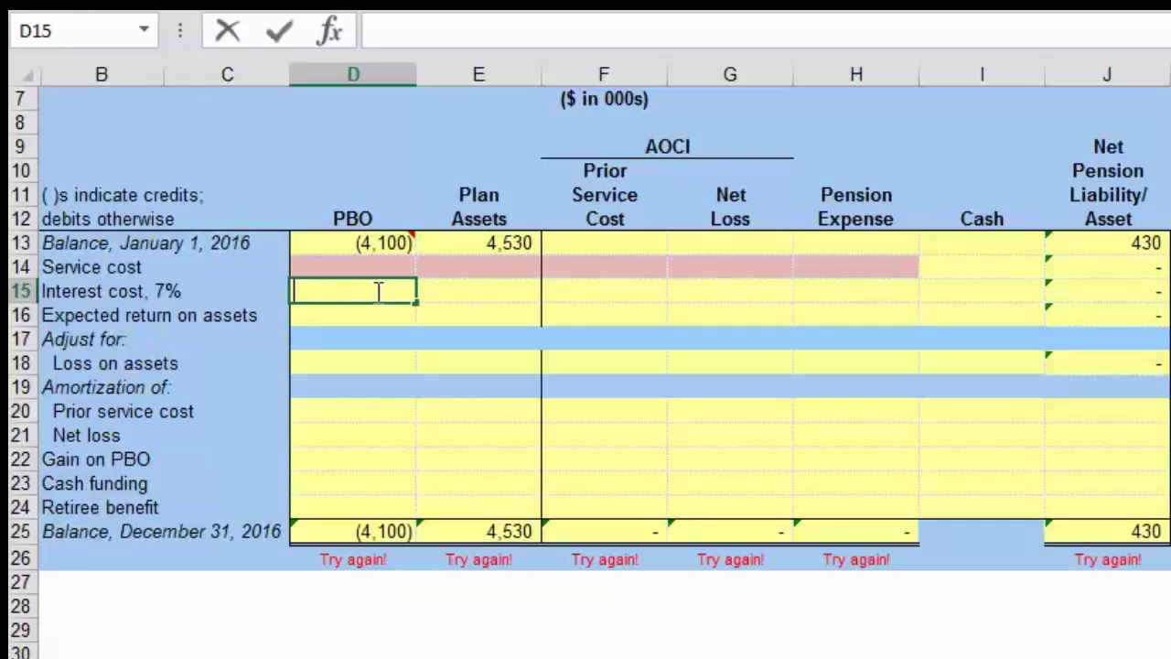
{"action": "type", "text": "="}
{"action": "left_click", "coordinate": [382, 241]}
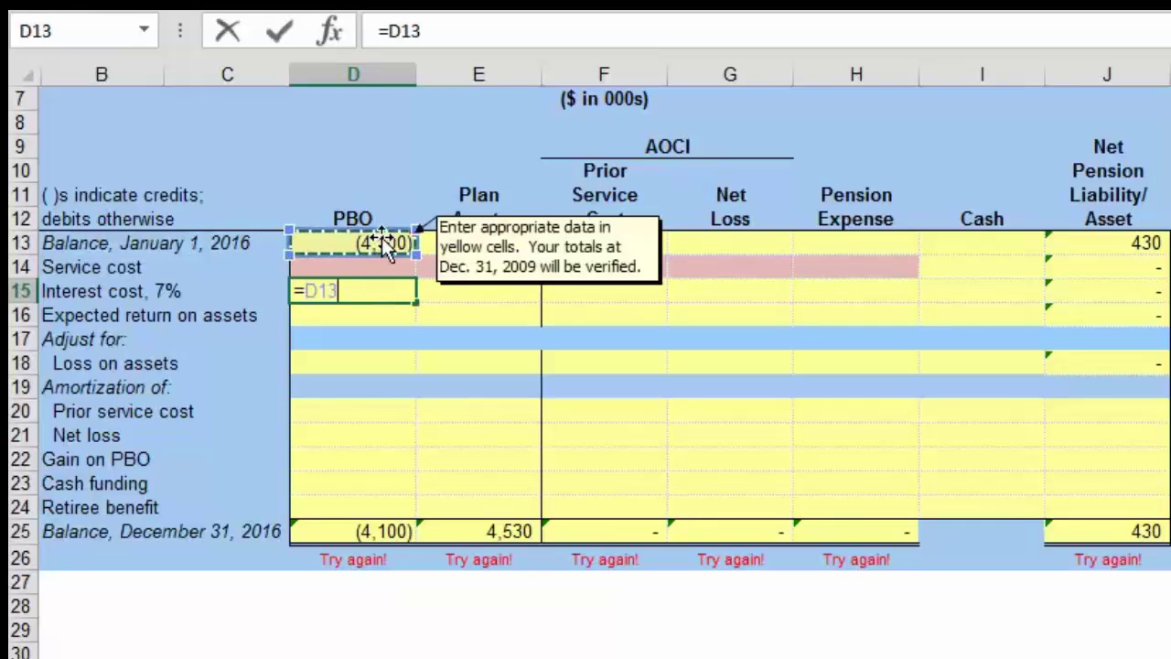
{"action": "type", "text": "*"}
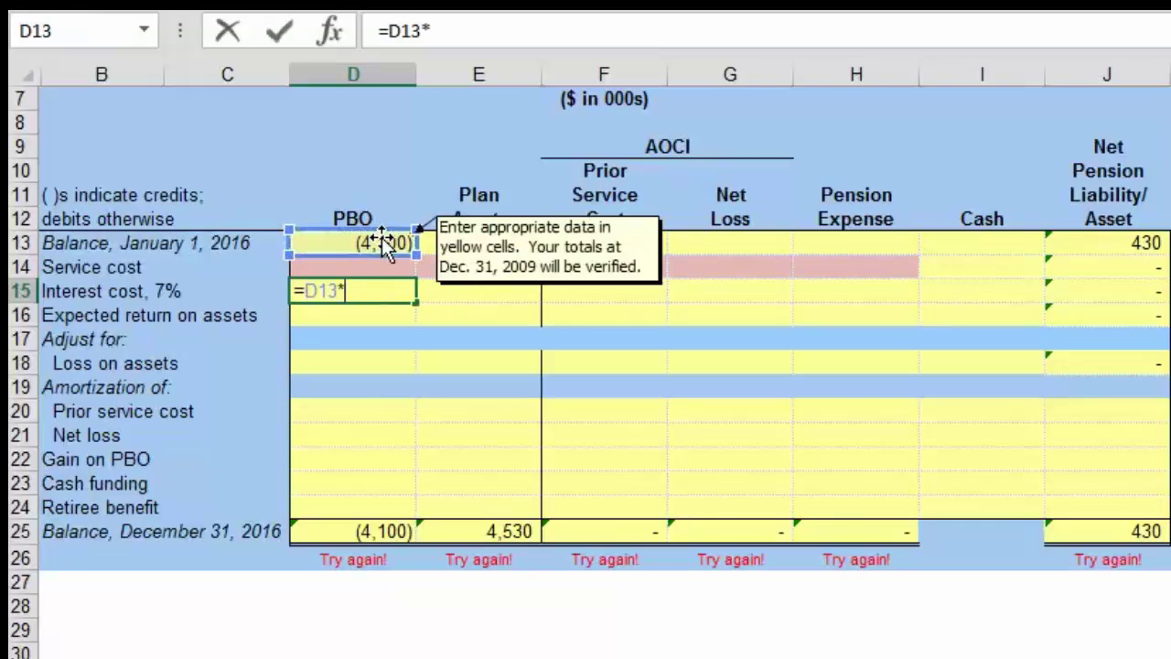
{"action": "type", "text": ".07"}
{"action": "key", "text": "Return"}
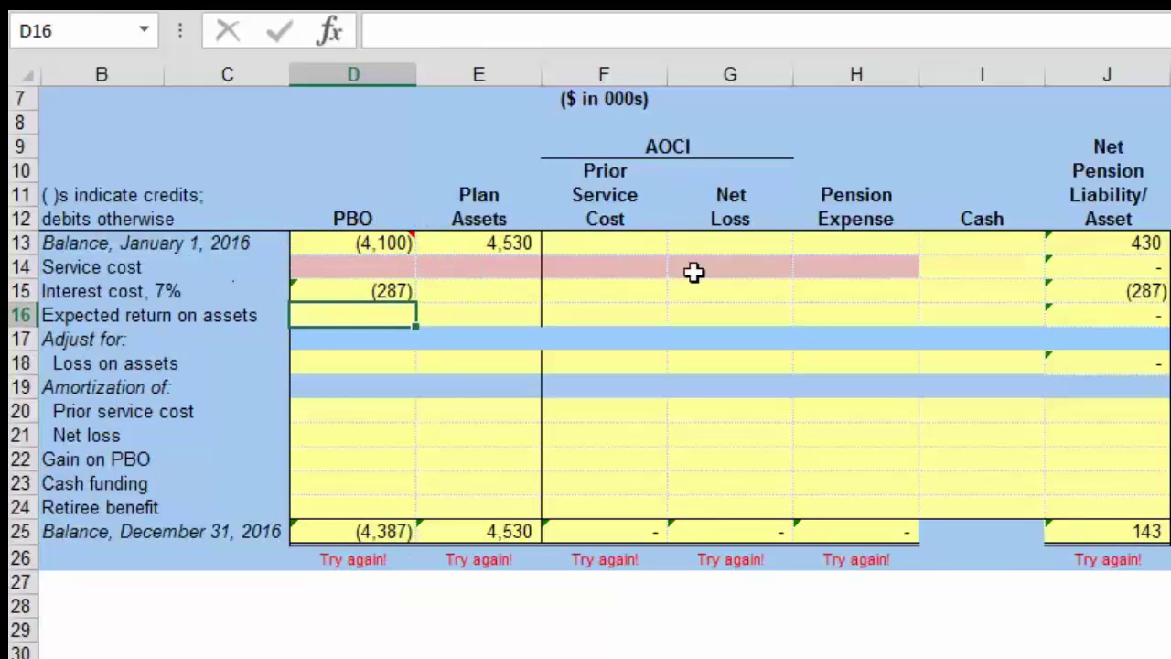
Enter the negative of the PBO interest cost from D15 as the Pension Expense in H15
{"action": "left_click", "coordinate": [371, 291]}
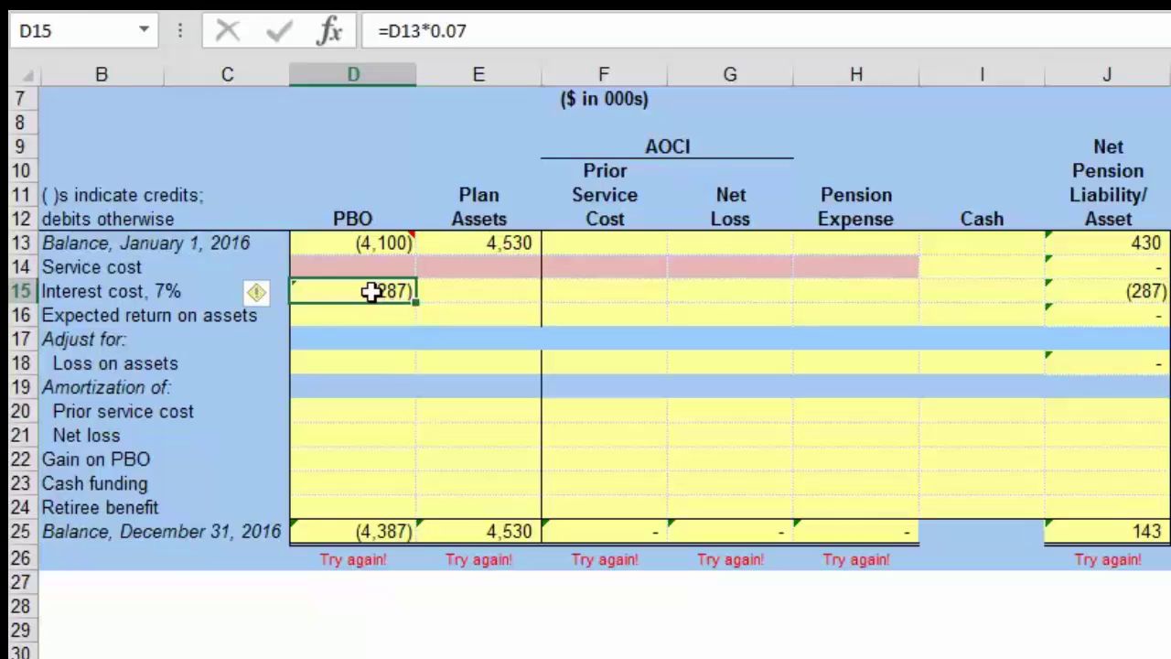
{"action": "left_click", "coordinate": [891, 291]}
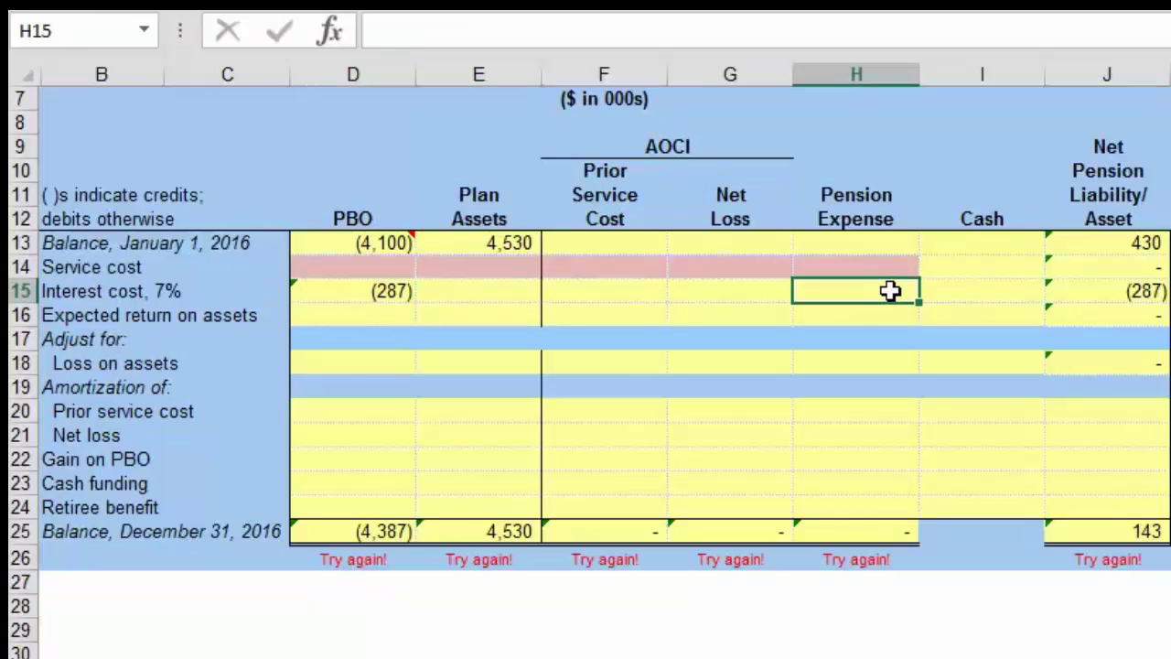
{"action": "type", "text": "-"}
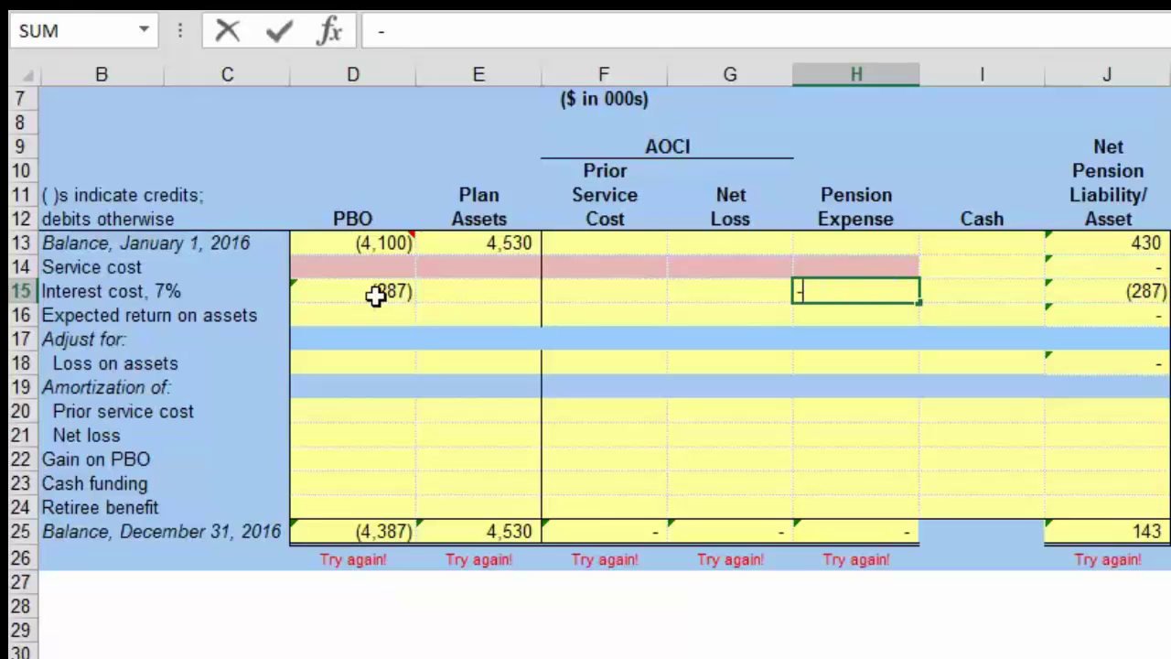
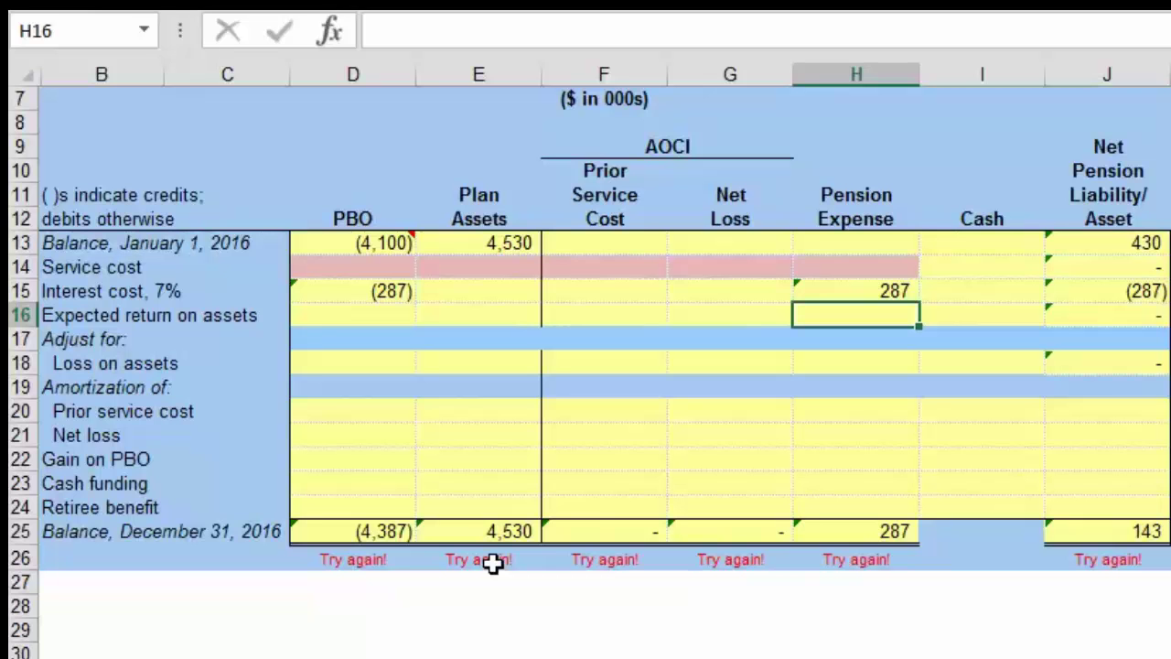
Calculate the expected return on plan assets in E16 as the January 1 Plan Assets balance times 10%, =E13*.1
{"action": "left_click", "coordinate": [377, 317]}
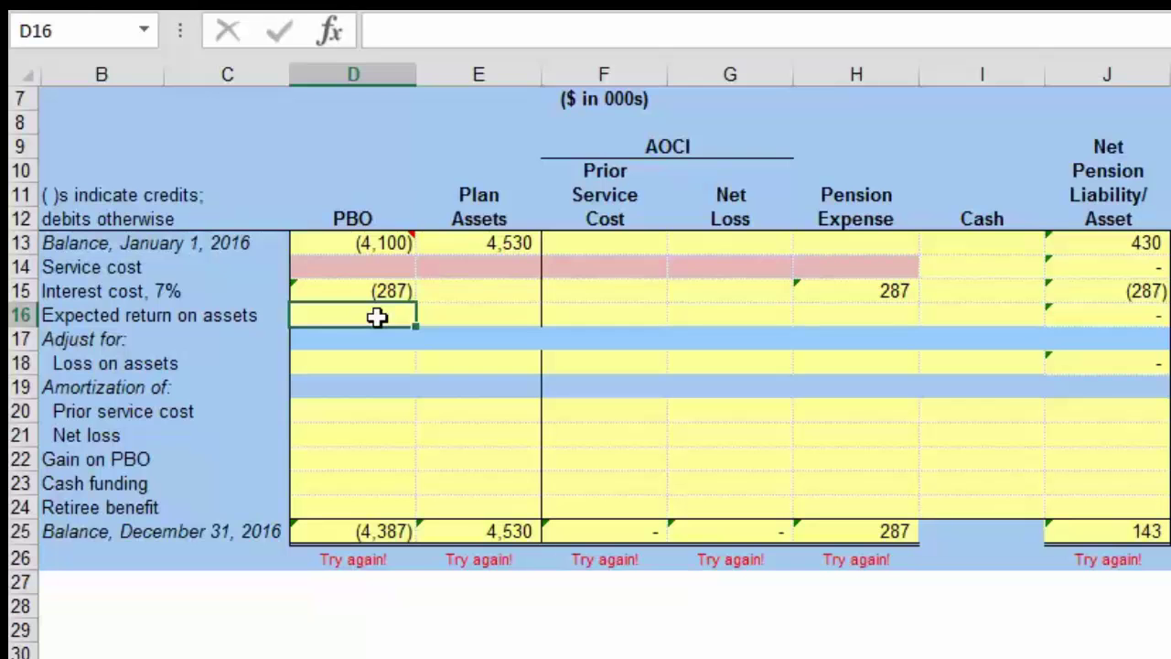
{"action": "left_click", "coordinate": [489, 313]}
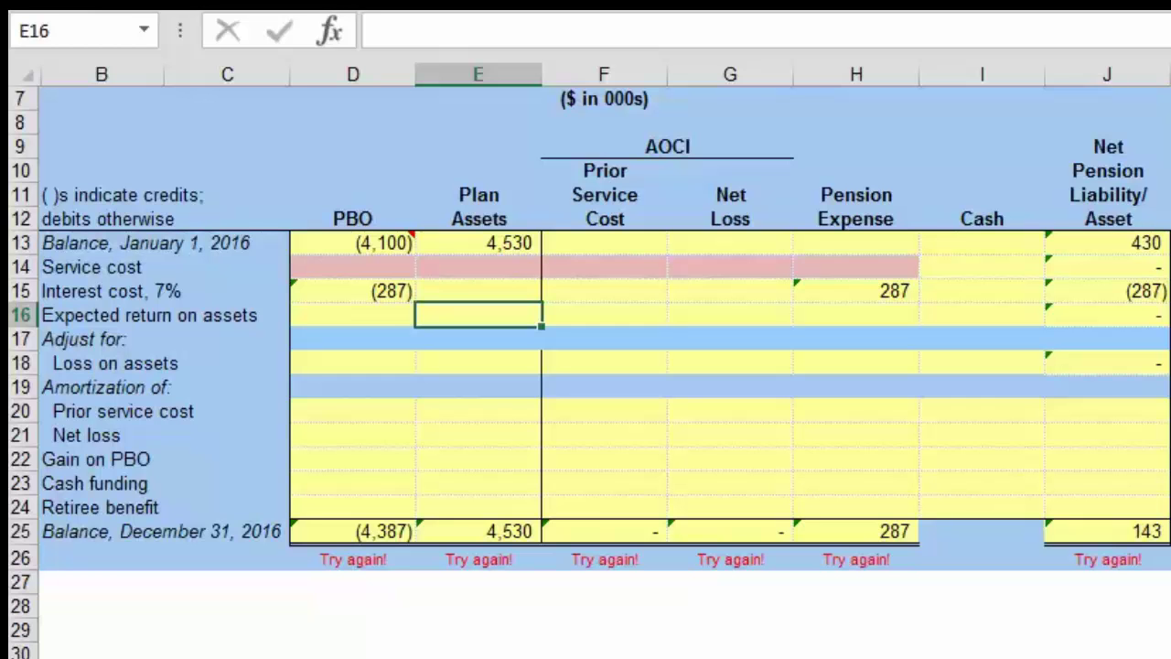
{"action": "type", "text": "="}
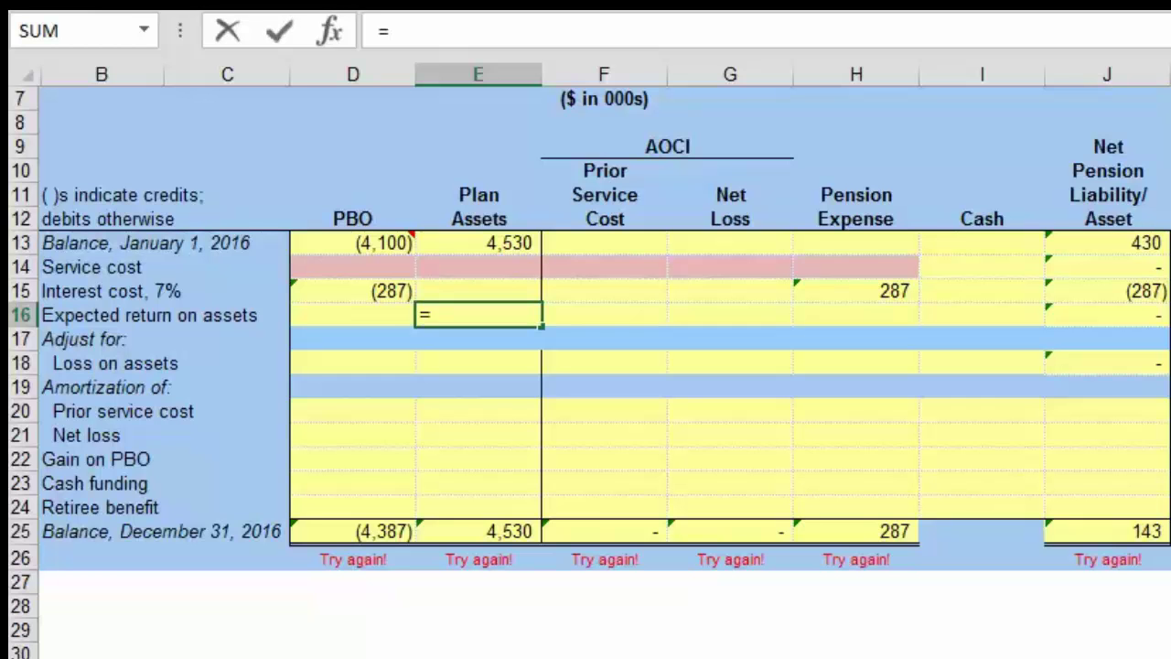
{"action": "left_click", "coordinate": [503, 241]}
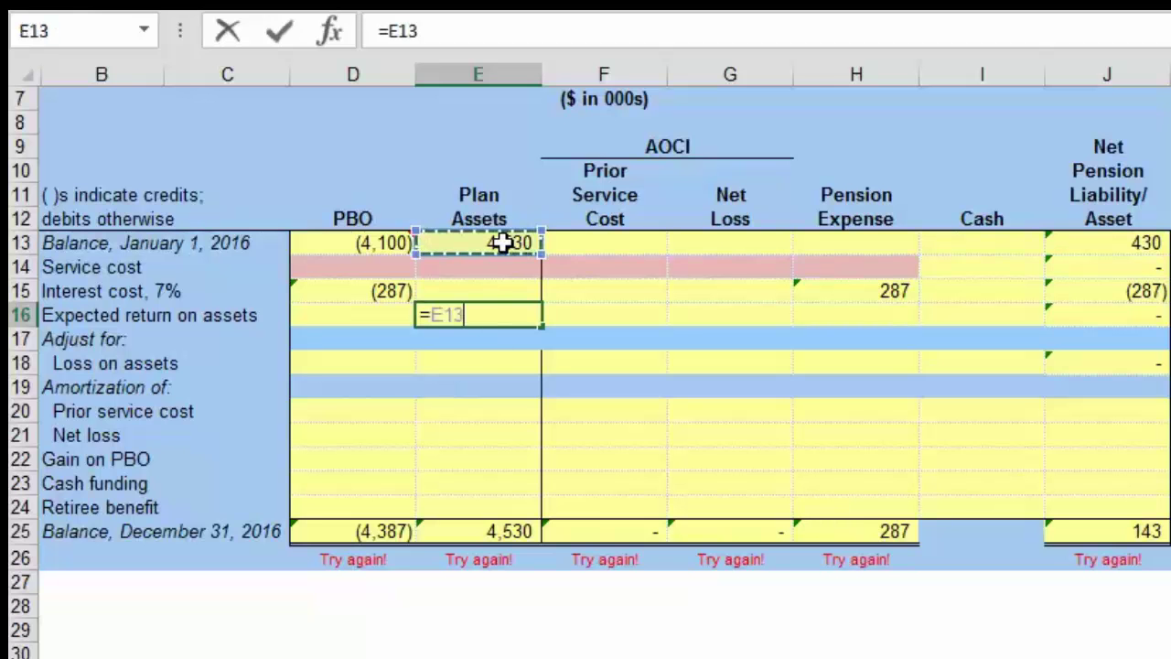
{"action": "type", "text": "_"}
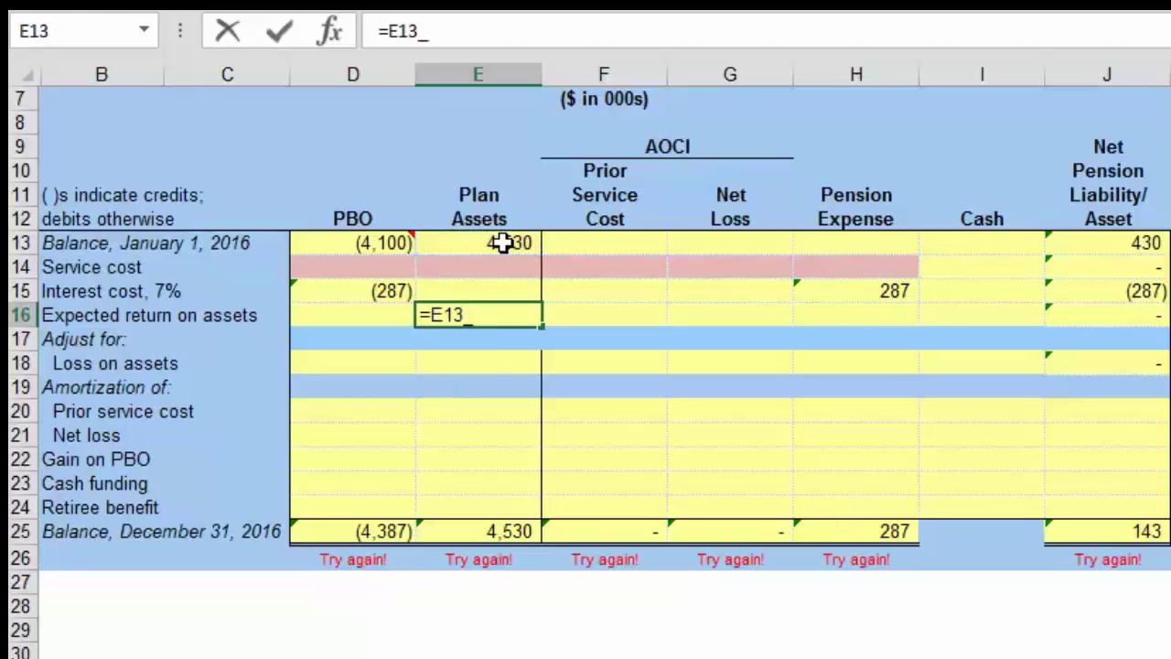
{"action": "key", "text": "BackSpace"}
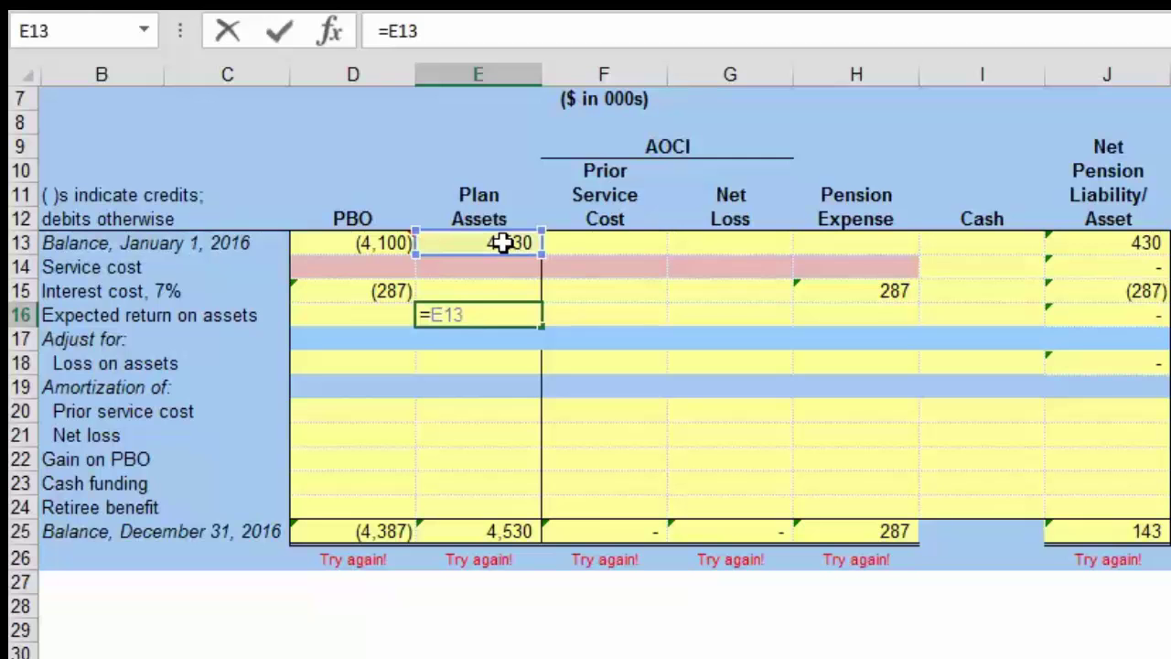
{"action": "type", "text": "*.1"}
{"action": "key", "text": "Return"}
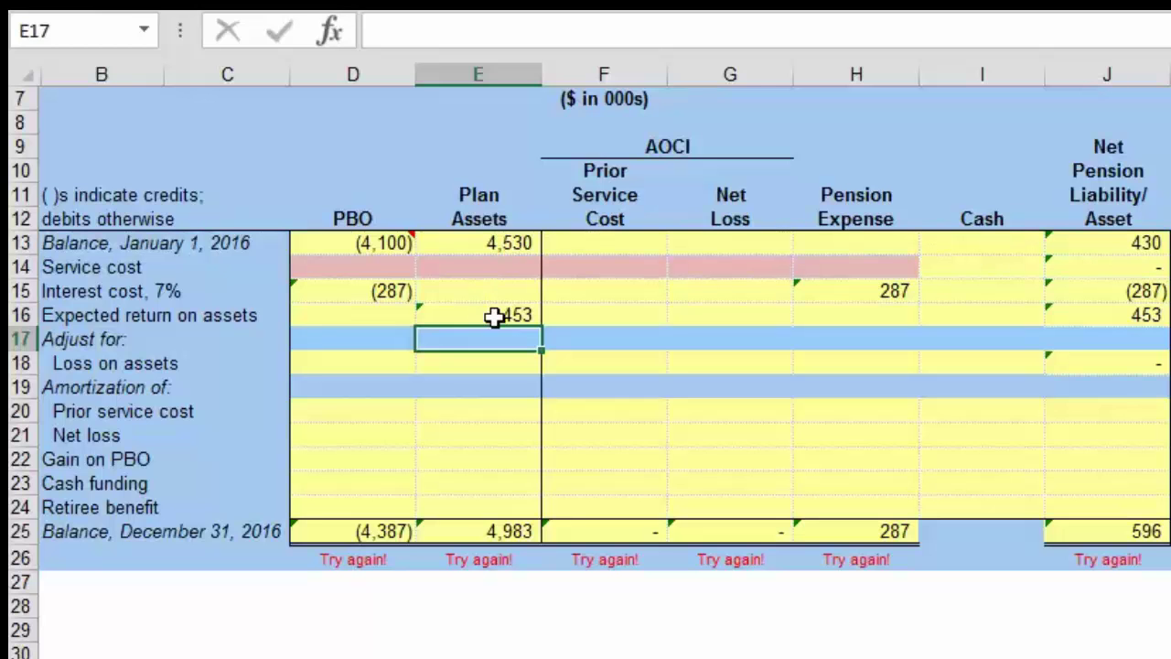
Enter the negative of the expected return from E16 as the Pension Expense in H16
{"action": "left_click", "coordinate": [870, 317]}
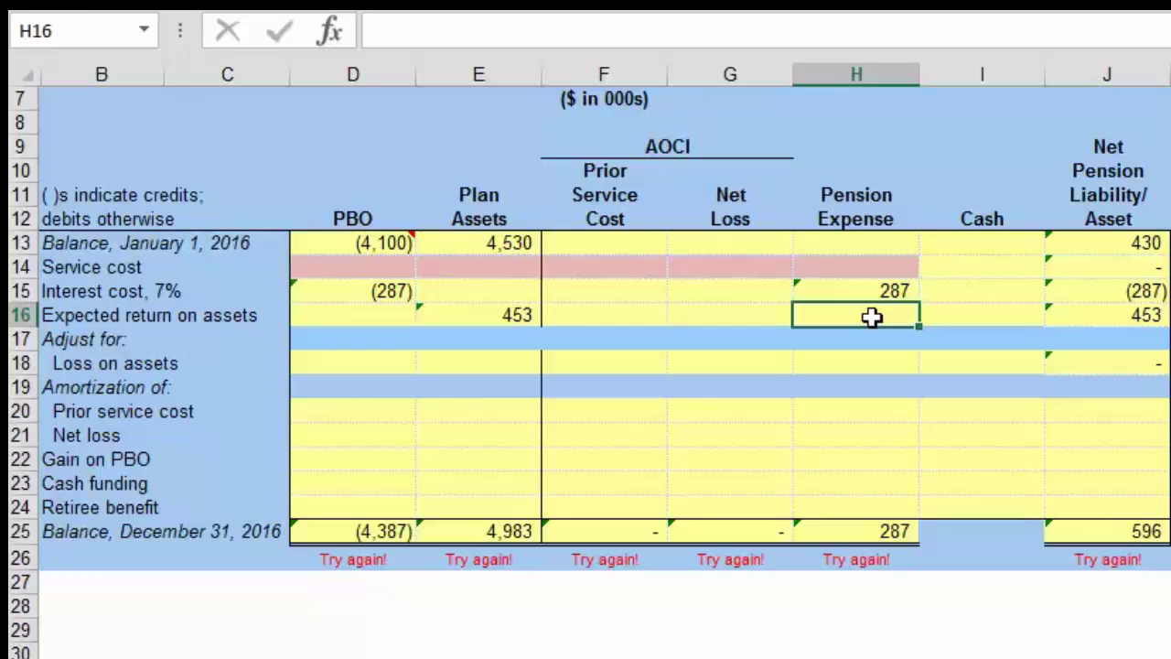
{"action": "type", "text": "-"}
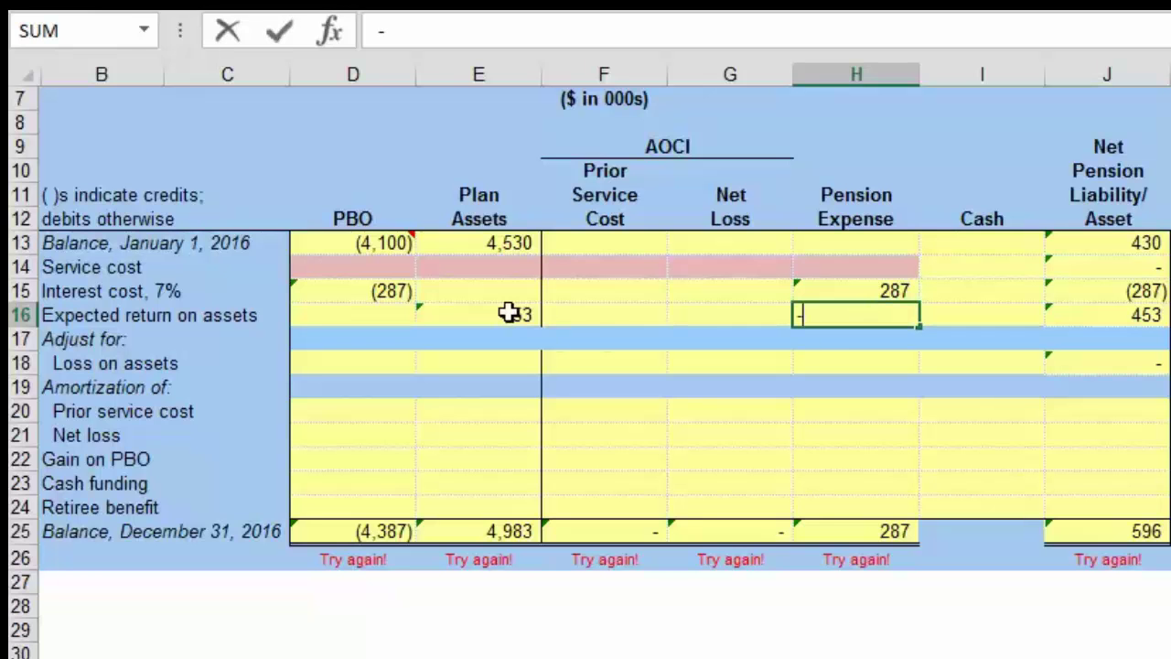
{"action": "left_click", "coordinate": [510, 314]}
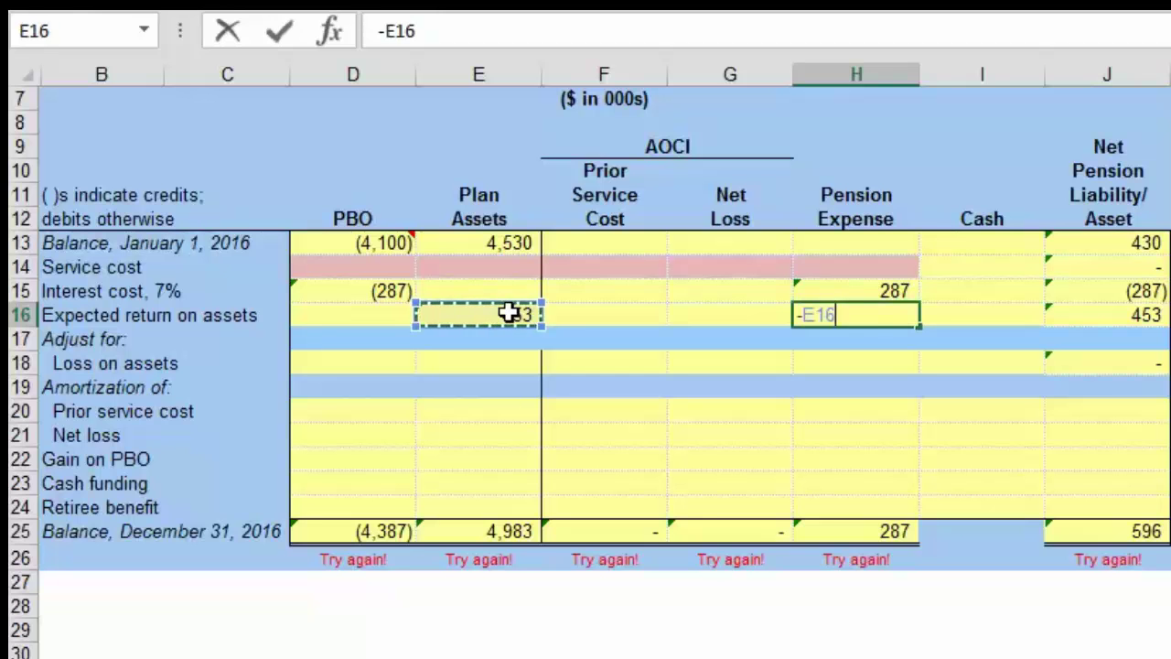
{"action": "key", "text": "Return"}
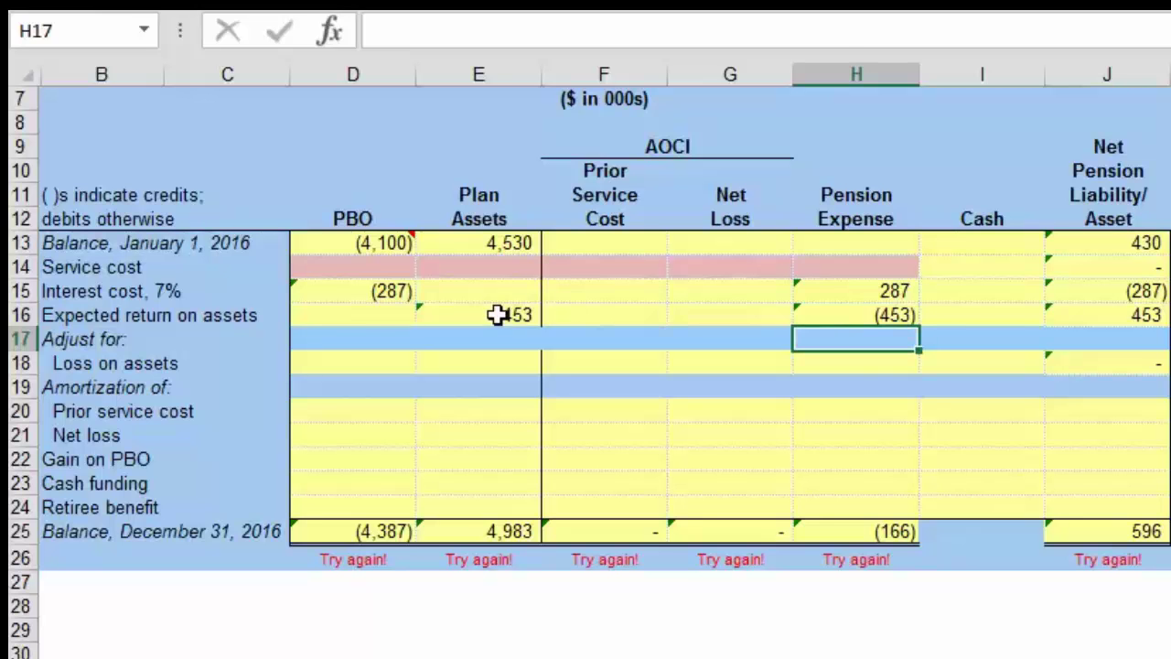
{"action": "left_click", "coordinate": [493, 314]}
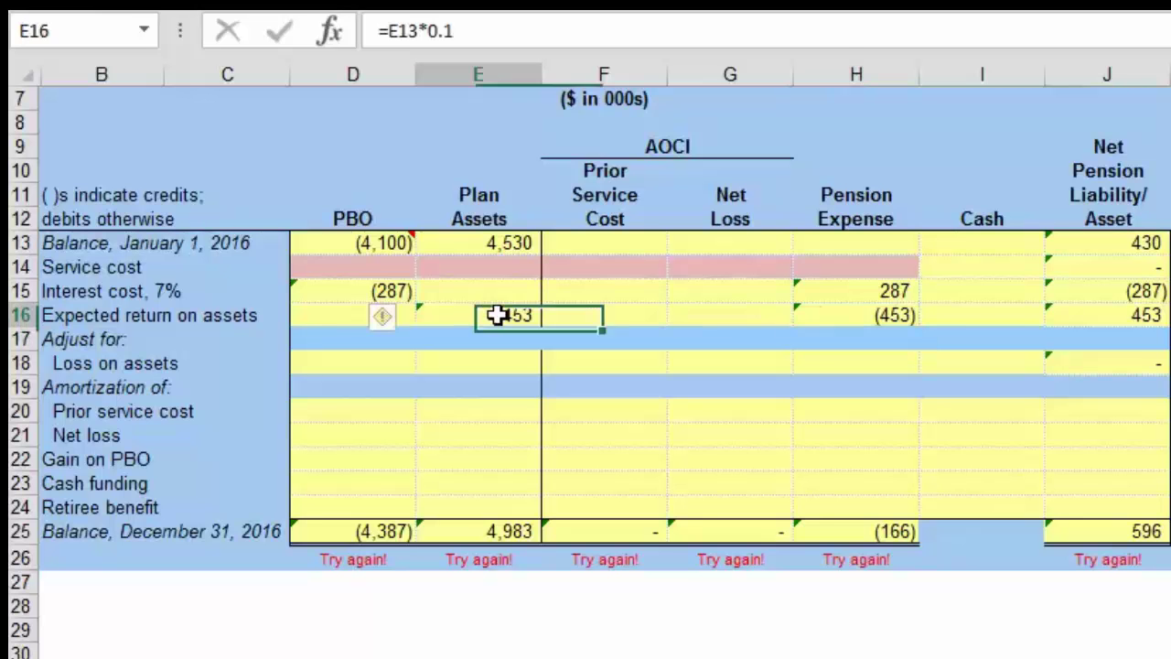
{"action": "left_click", "coordinate": [906, 315]}
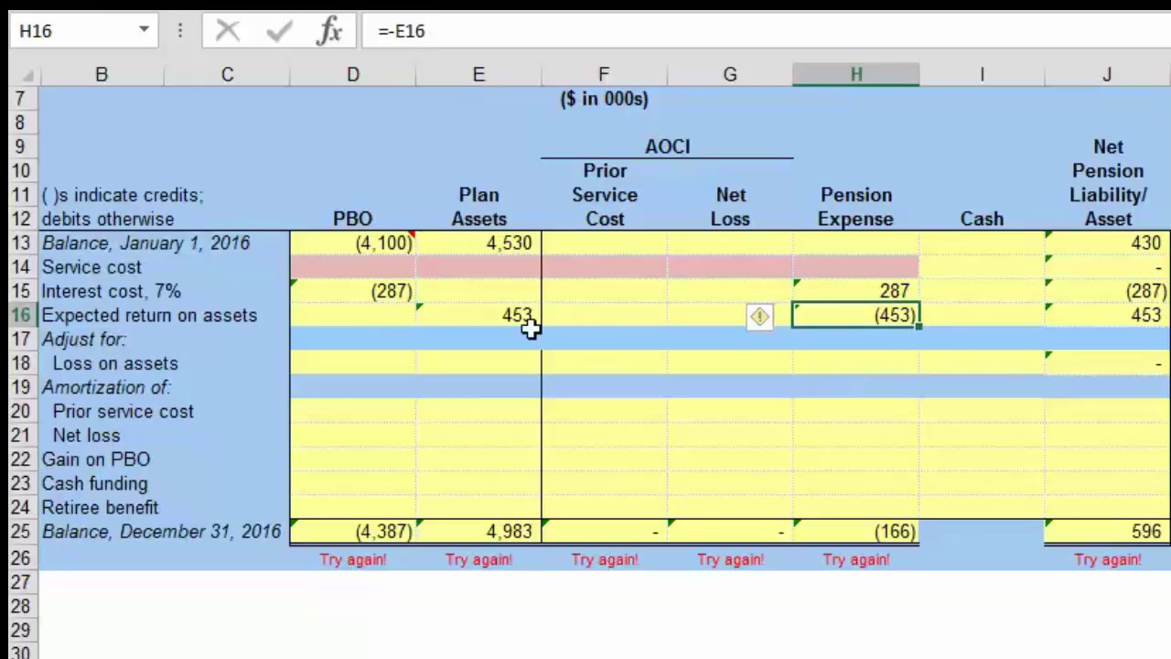
{"action": "left_click", "coordinate": [492, 314]}
{"action": "left_click", "coordinate": [863, 316]}
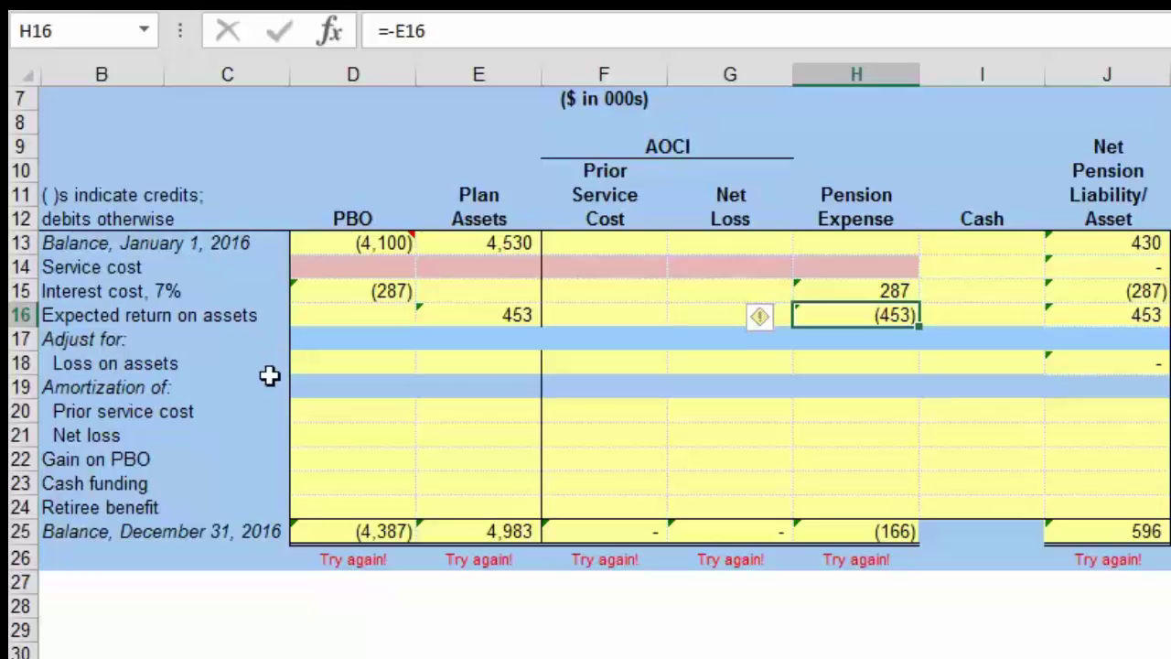
Shade the loss on assets row light red from Plan Assets through Pension Expense (E18:H18)
{"action": "left_click_drag", "start_coordinate": [501, 361], "coordinate": [887, 368]}
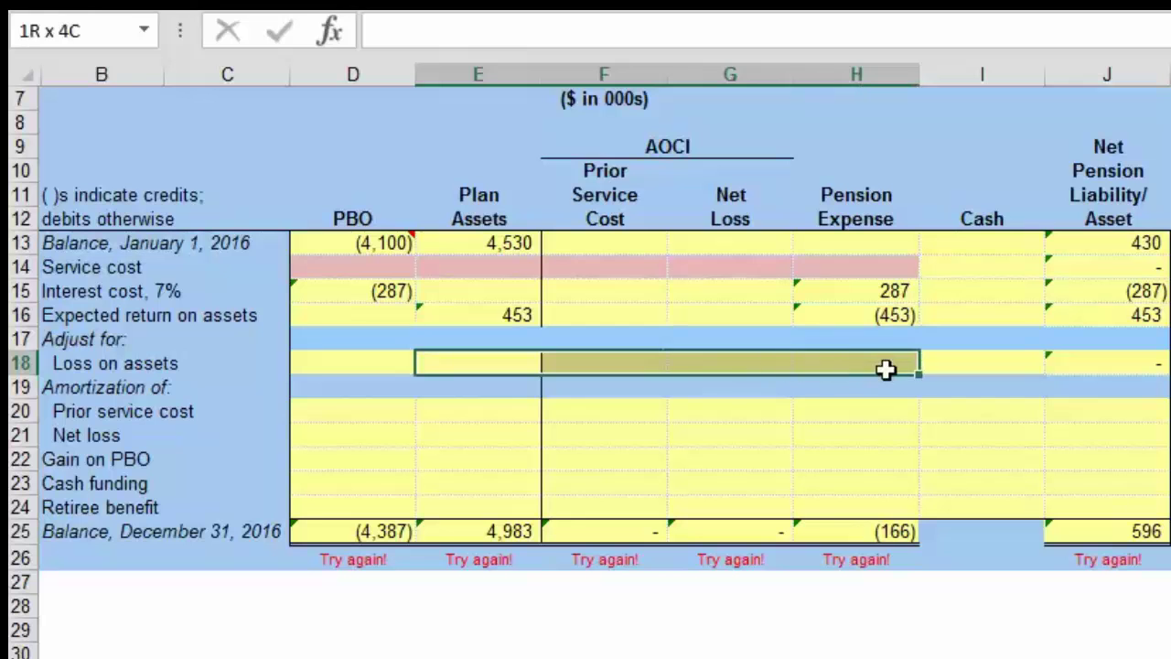
{"action": "key", "text": "F4"}
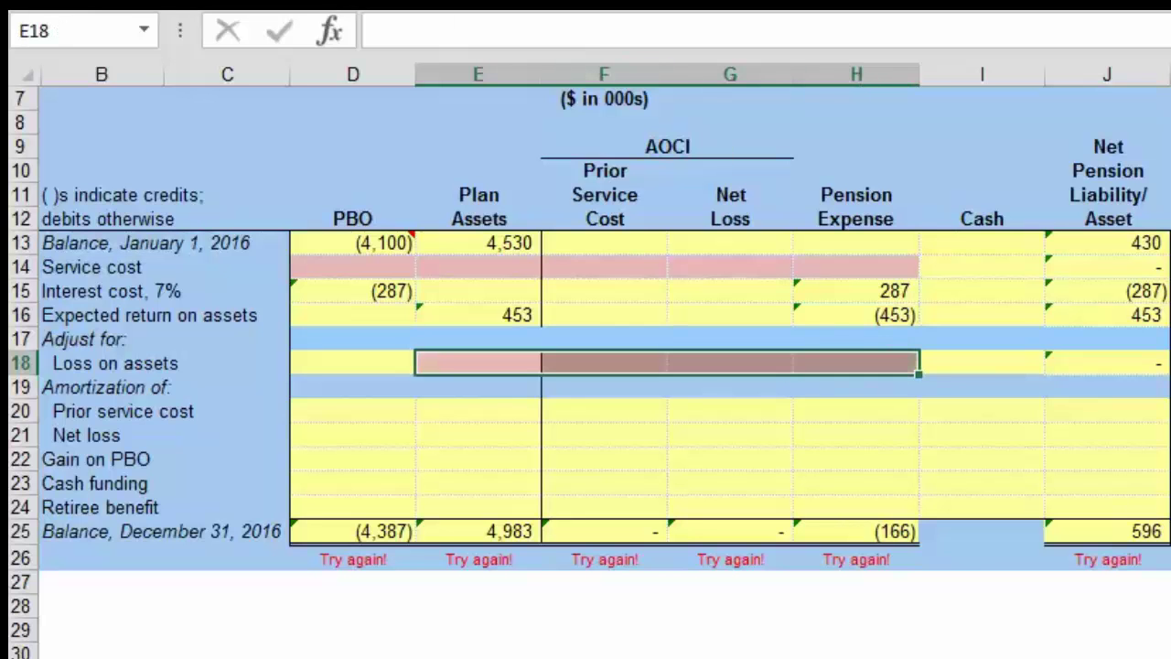
{"action": "left_click", "coordinate": [702, 469]}
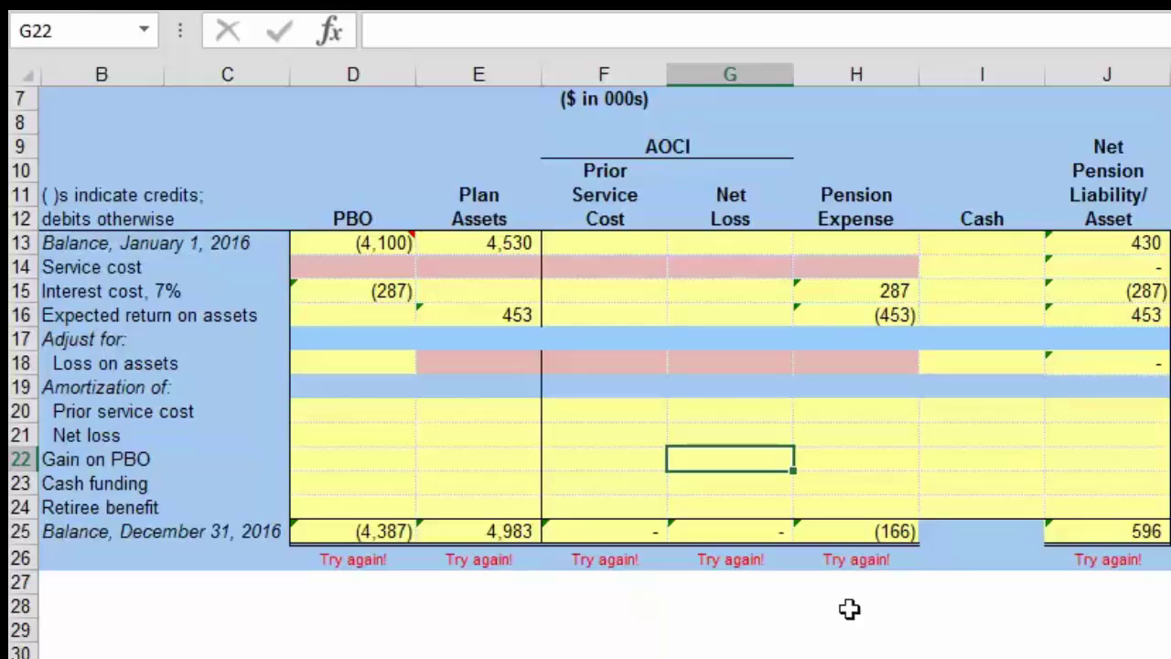
Record the retiree benefit as 295 under PBO in D24 and as the negative of D24 under Plan Assets in E24
{"action": "left_click", "coordinate": [379, 505]}
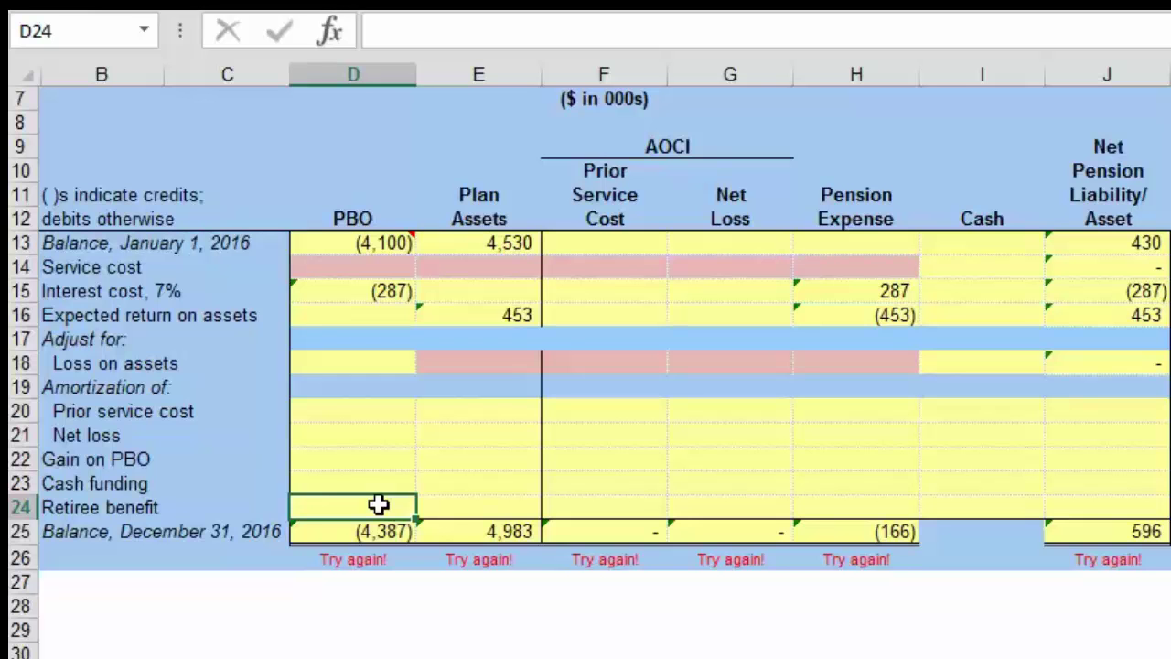
{"action": "type", "text": "295"}
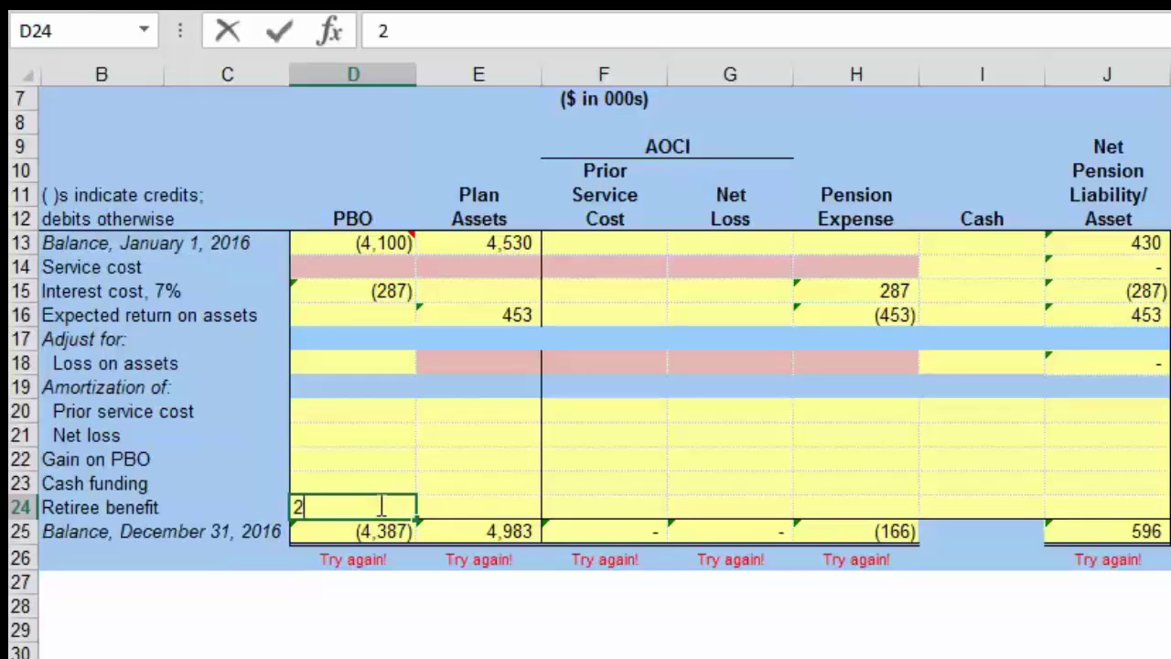
{"action": "left_click", "coordinate": [488, 501]}
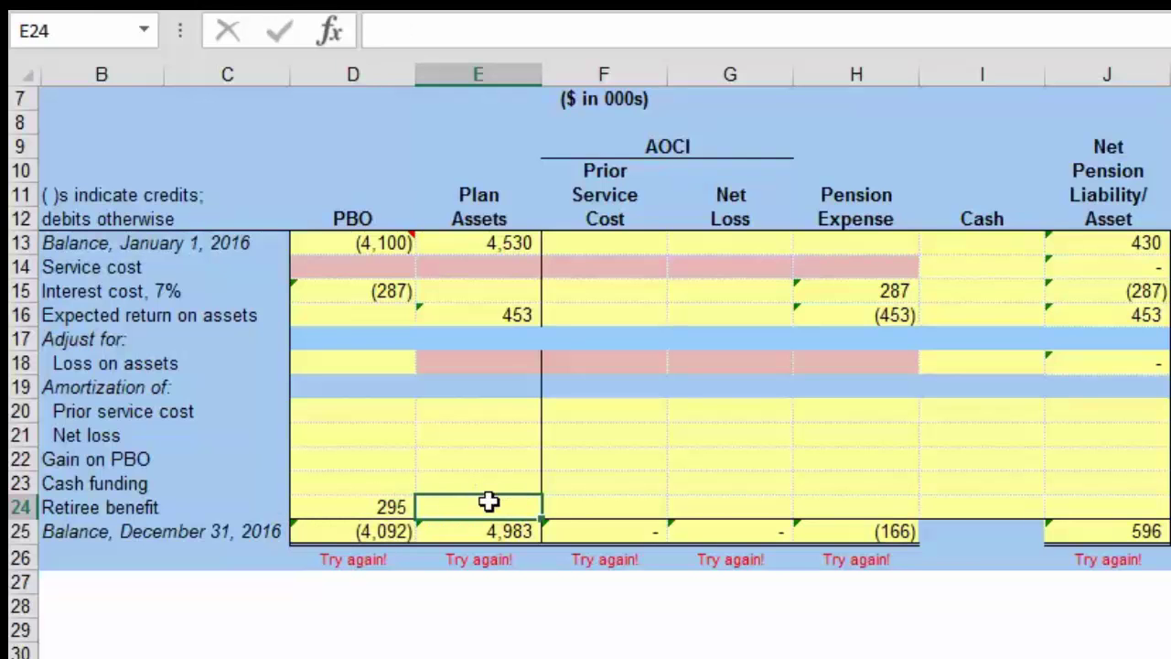
{"action": "type", "text": "-"}
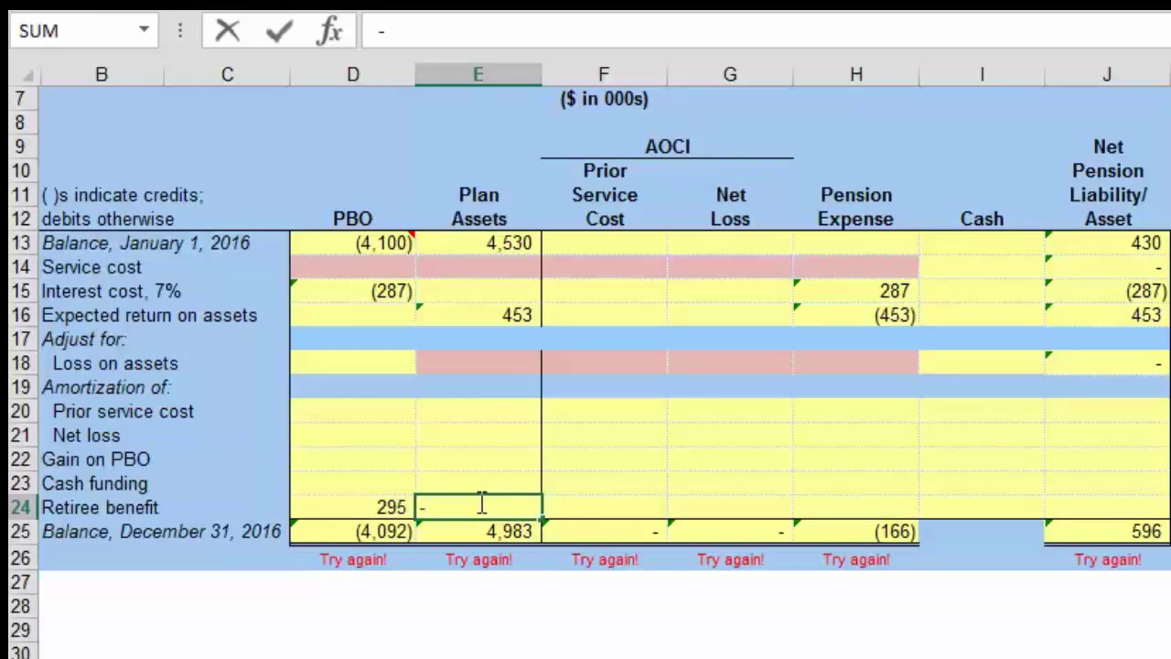
{"action": "left_click", "coordinate": [361, 507]}
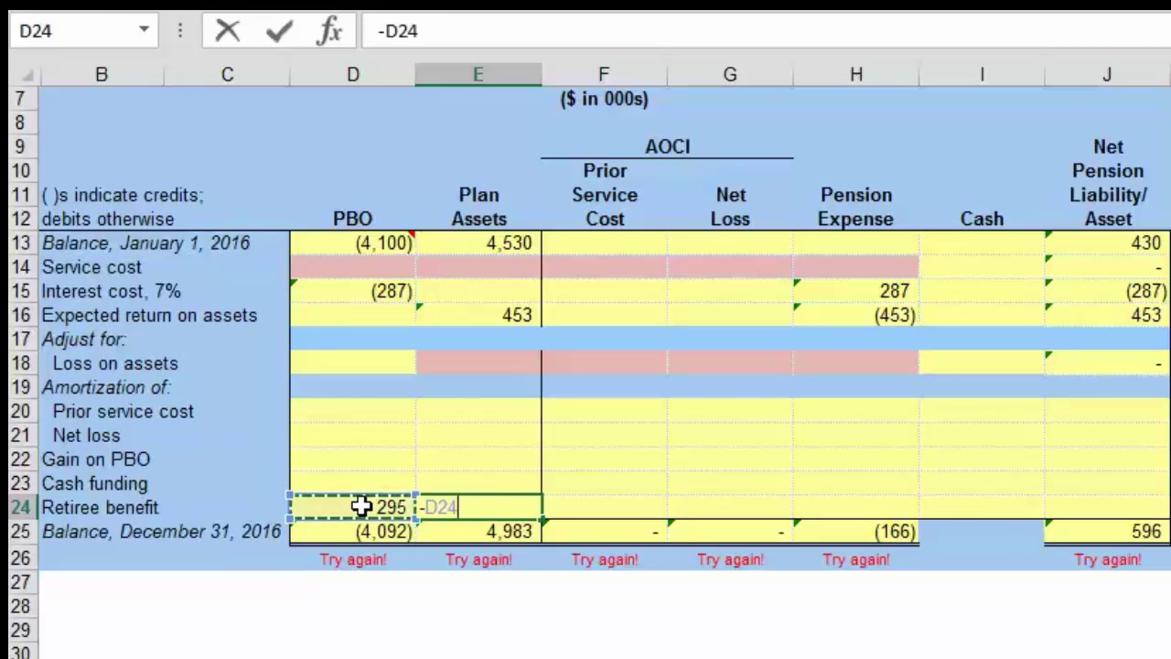
{"action": "key", "text": "Return"}
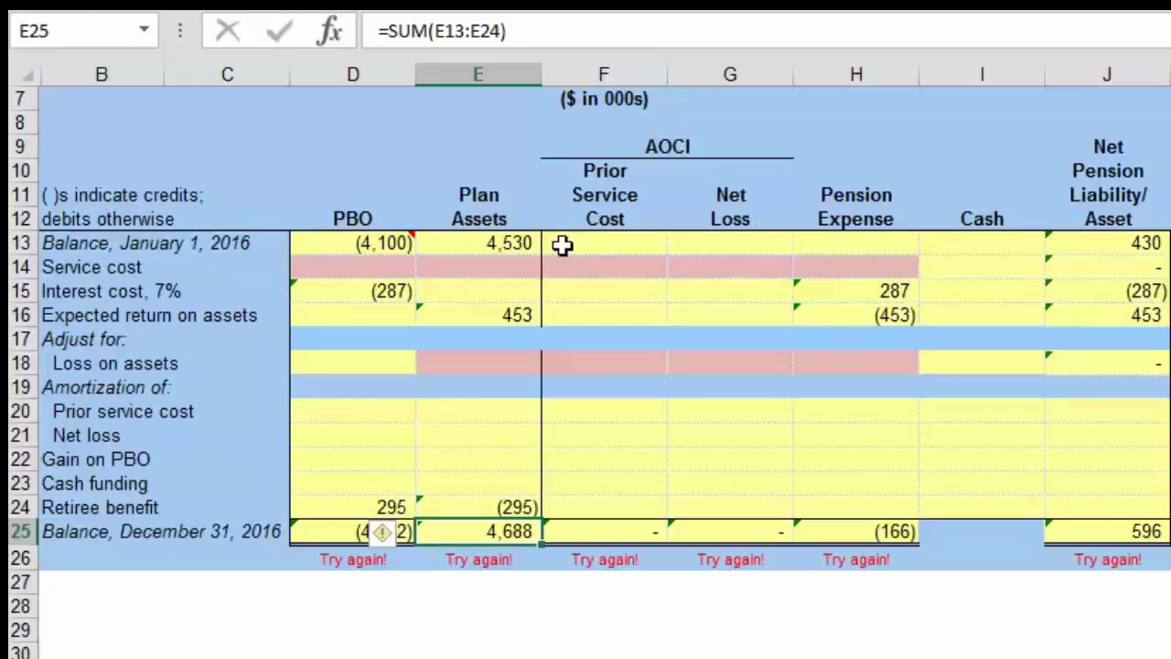
Enter 840 as the January 1, 2016 AOCI prior service cost balance in F13
{"action": "left_click", "coordinate": [604, 145]}
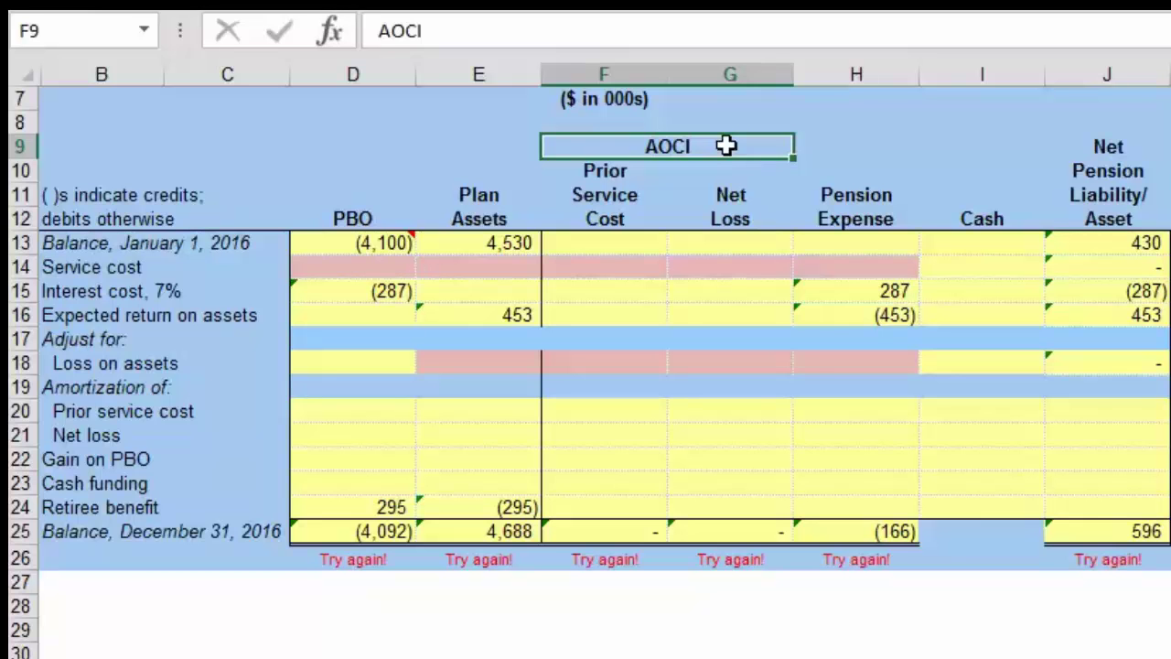
{"action": "left_click", "coordinate": [595, 236]}
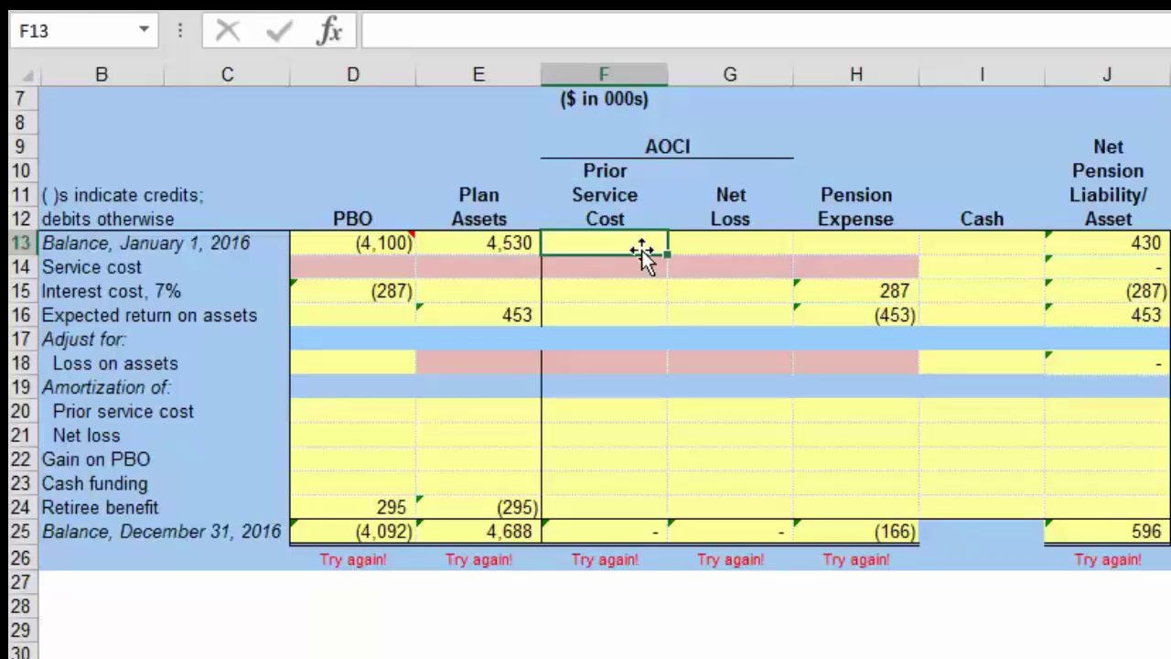
{"action": "type", "text": "840"}
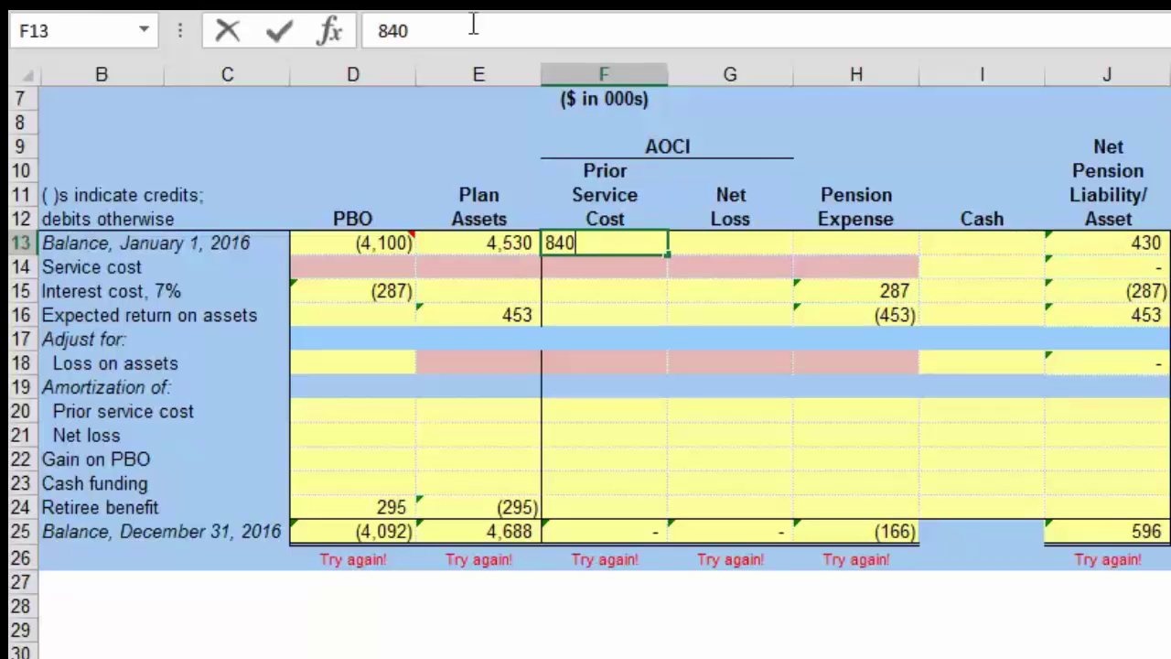
{"action": "key", "text": "ctrl+Return"}
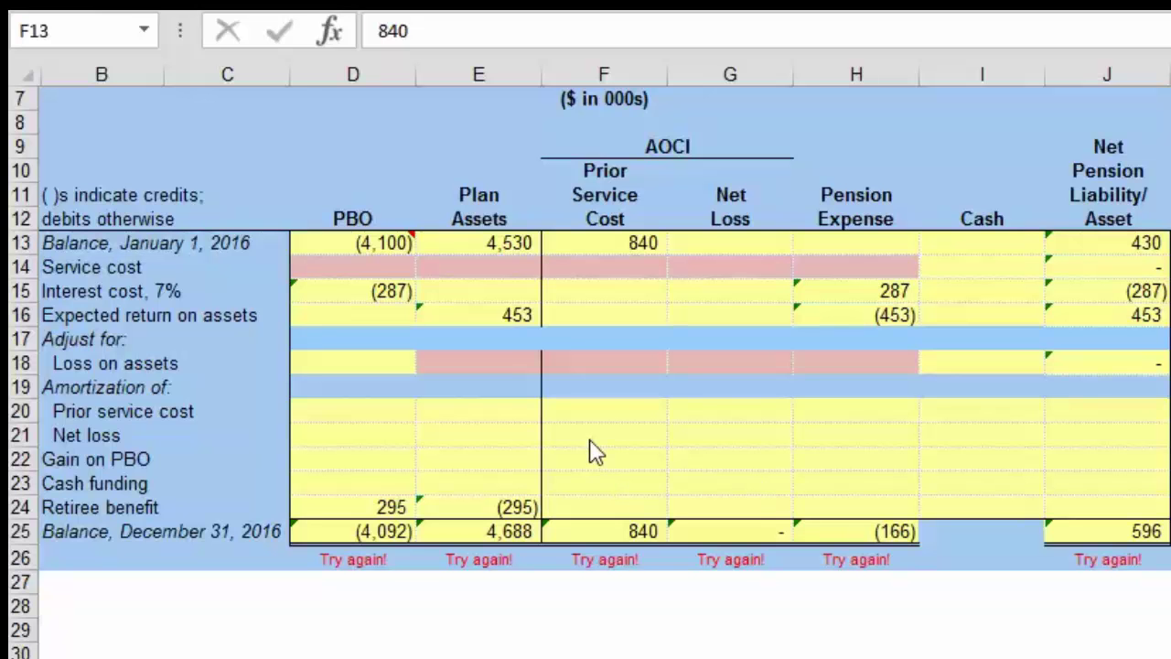
{"action": "key", "text": "alt+Tab"}
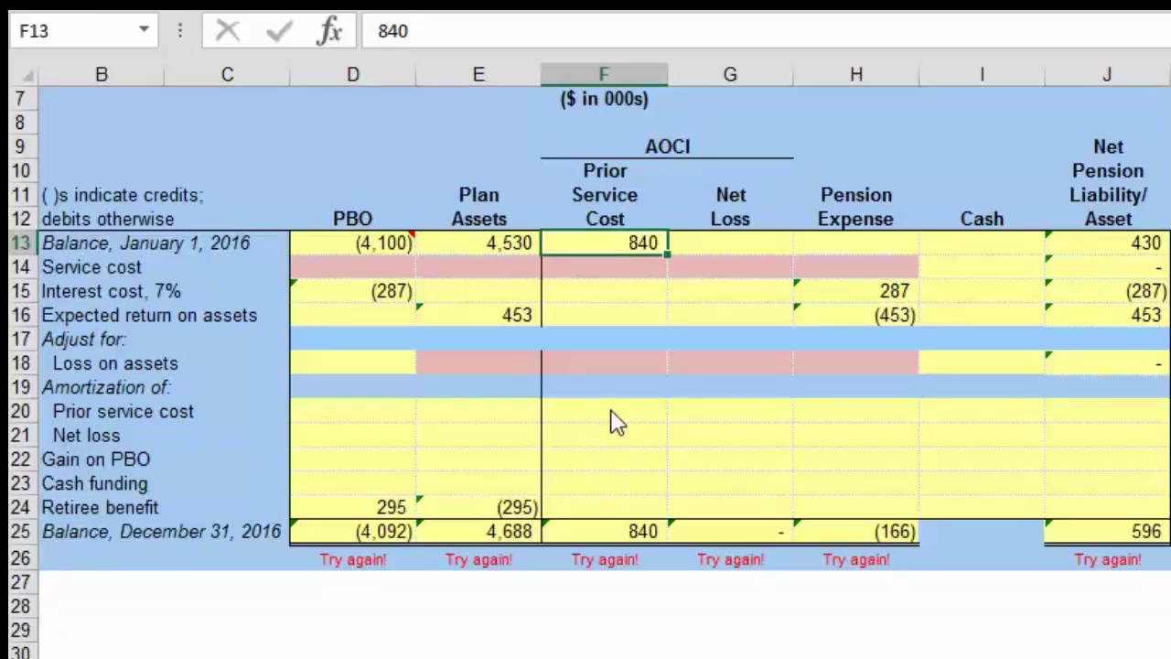
Calculate the prior service cost amortization in F20 as the negative January 1 balance spread over 12 years, -F13/12
{"action": "left_click", "coordinate": [610, 412]}
{"action": "type", "text": "-"}
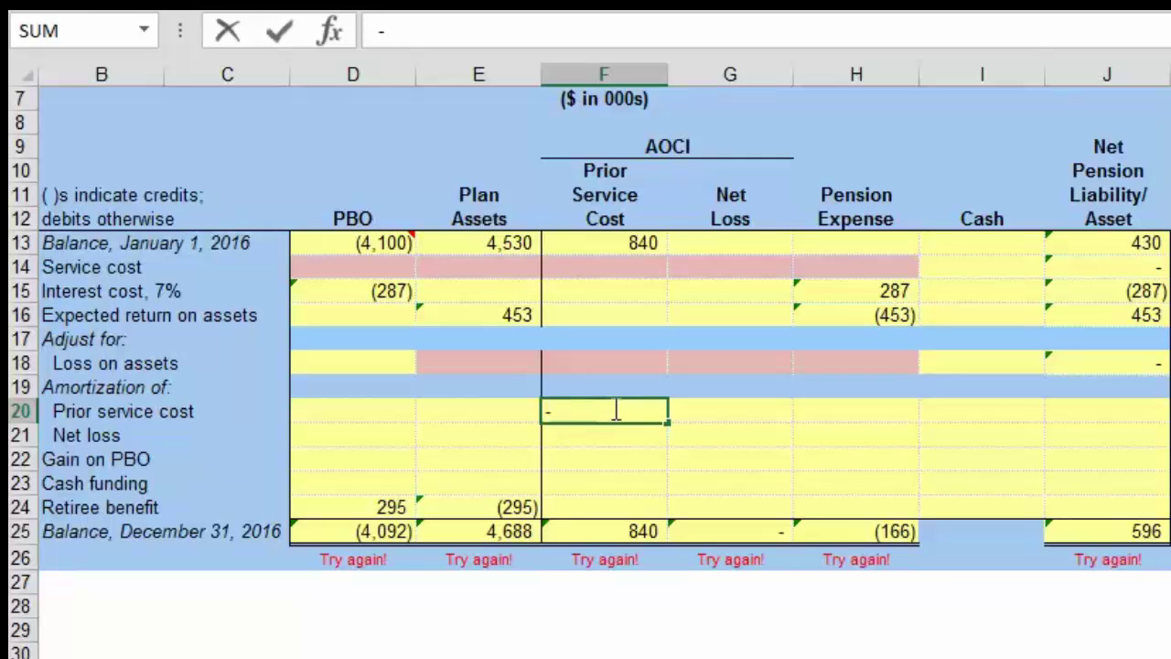
{"action": "left_click", "coordinate": [644, 258]}
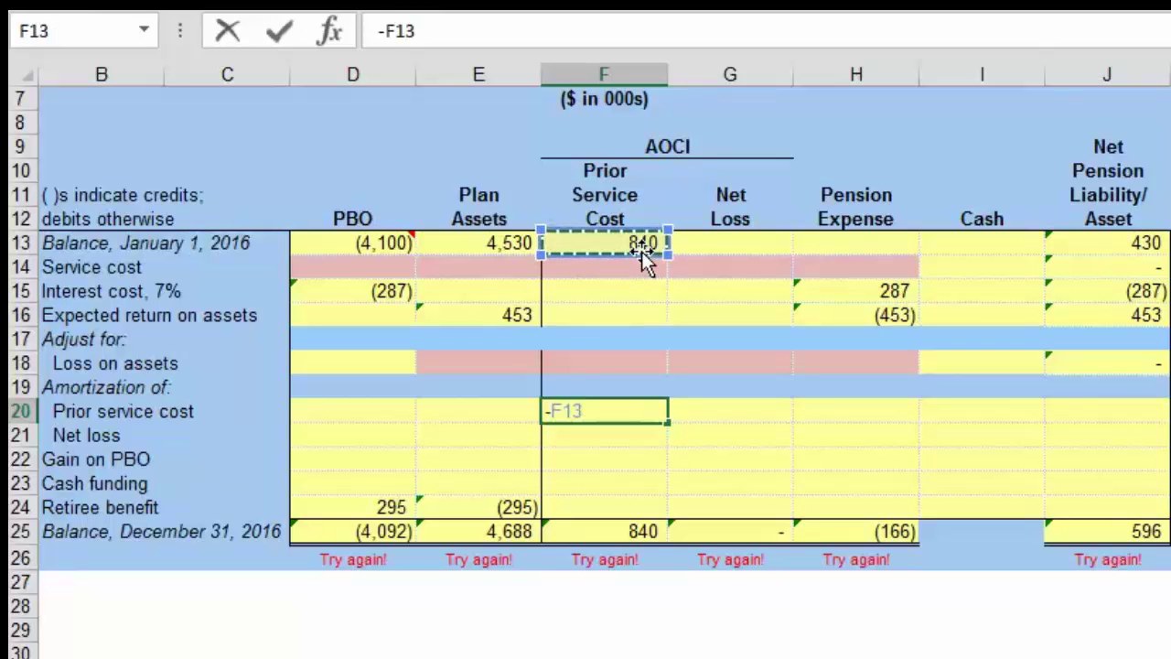
{"action": "type", "text": "/12"}
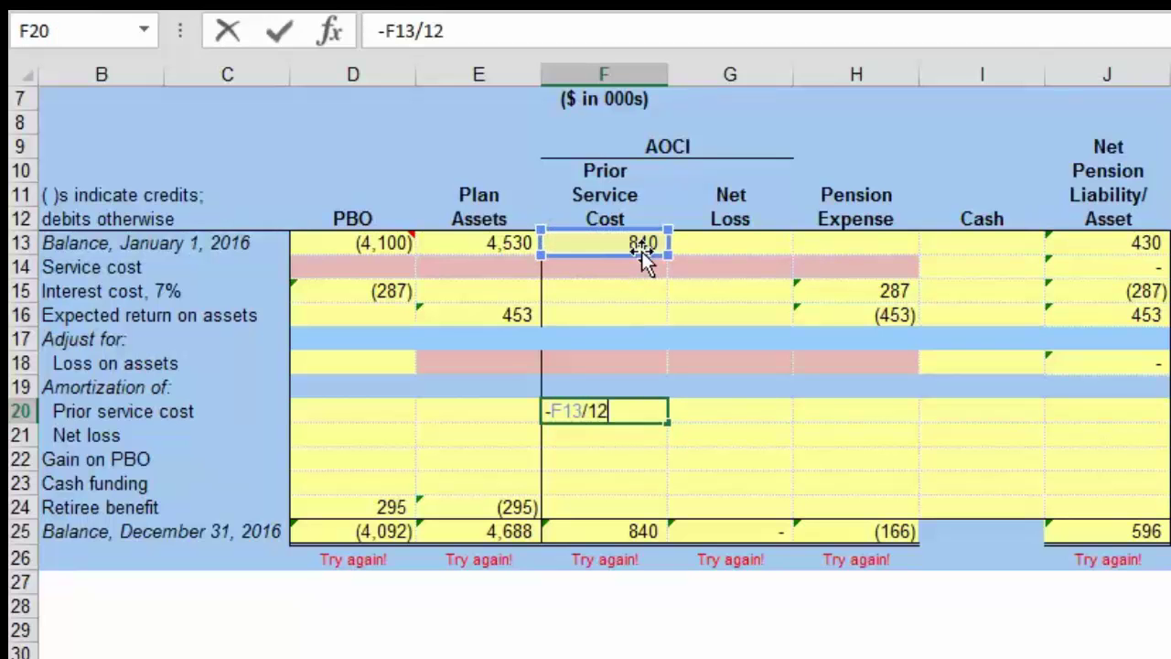
{"action": "key", "text": "Return"}
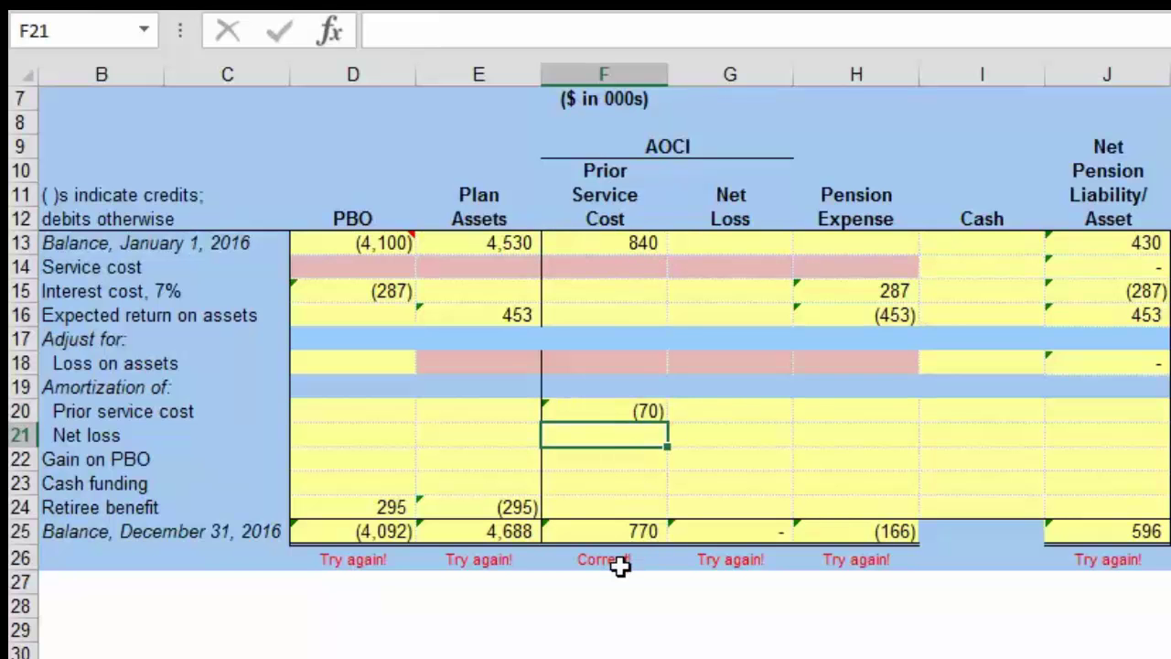
Enter the negative of the prior service cost amortization from F20 as the Pension Expense in H20
{"action": "left_click", "coordinate": [854, 410]}
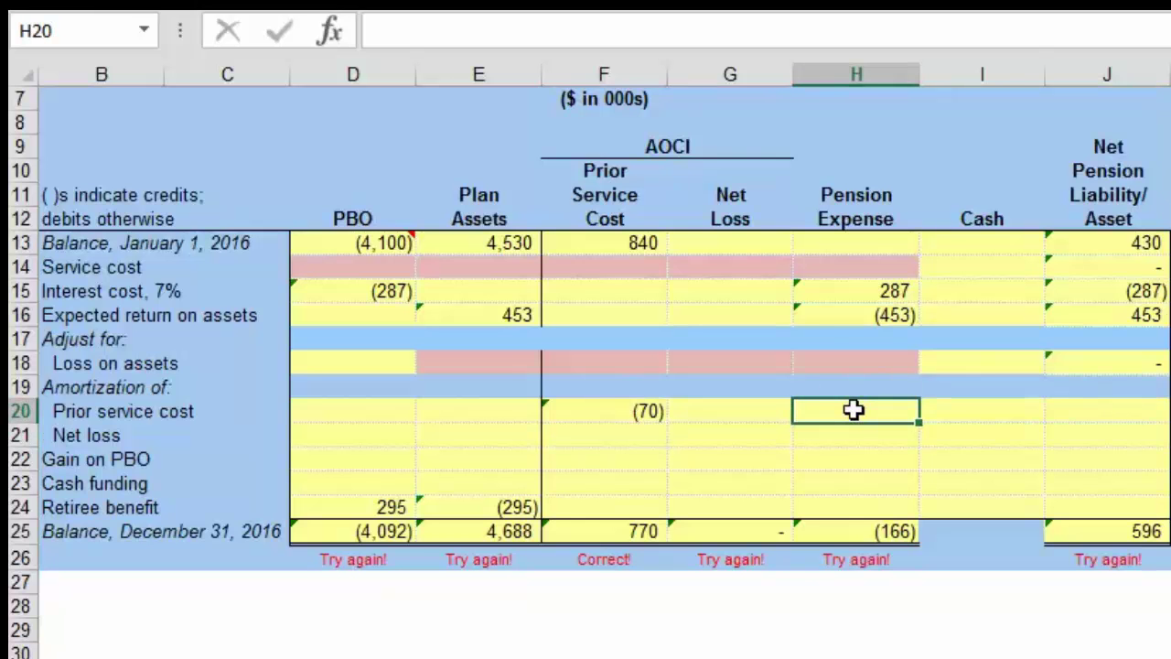
{"action": "type", "text": "-"}
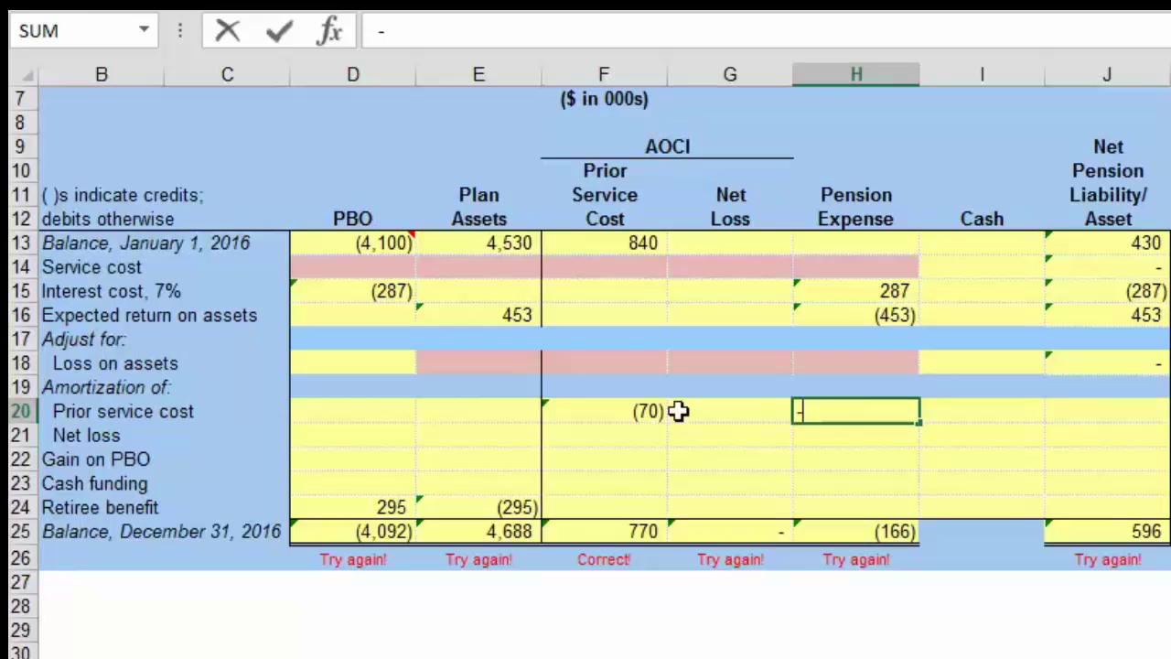
{"action": "left_click", "coordinate": [648, 411]}
{"action": "key", "text": "Return"}
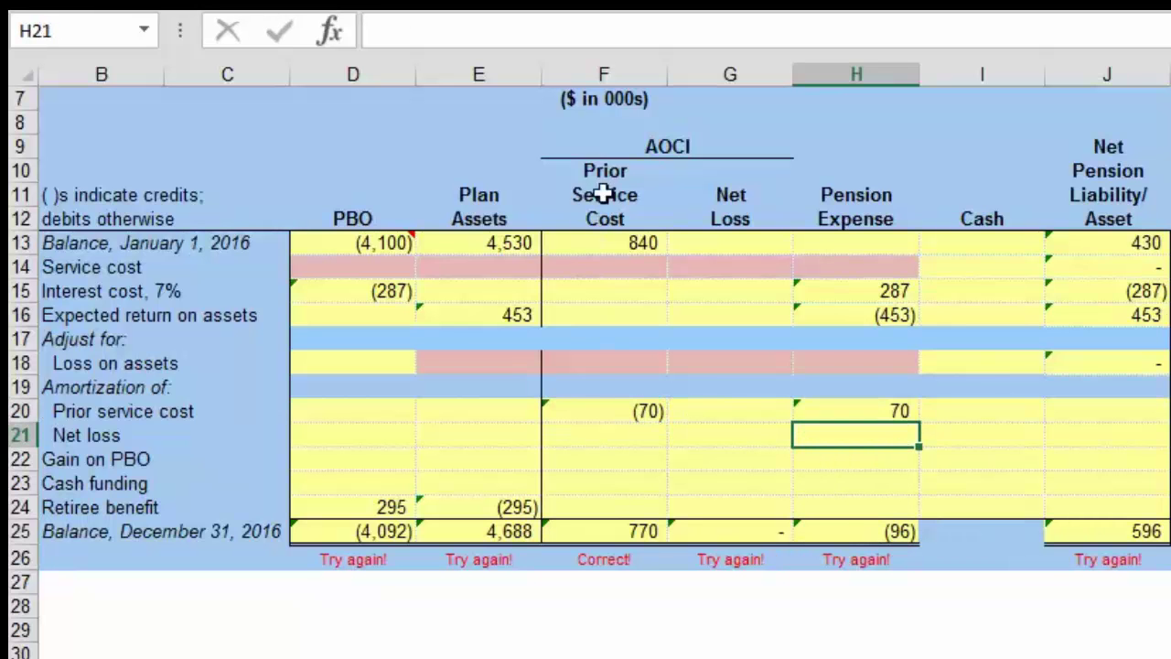
{"action": "left_click_drag", "start_coordinate": [612, 173], "coordinate": [595, 423]}
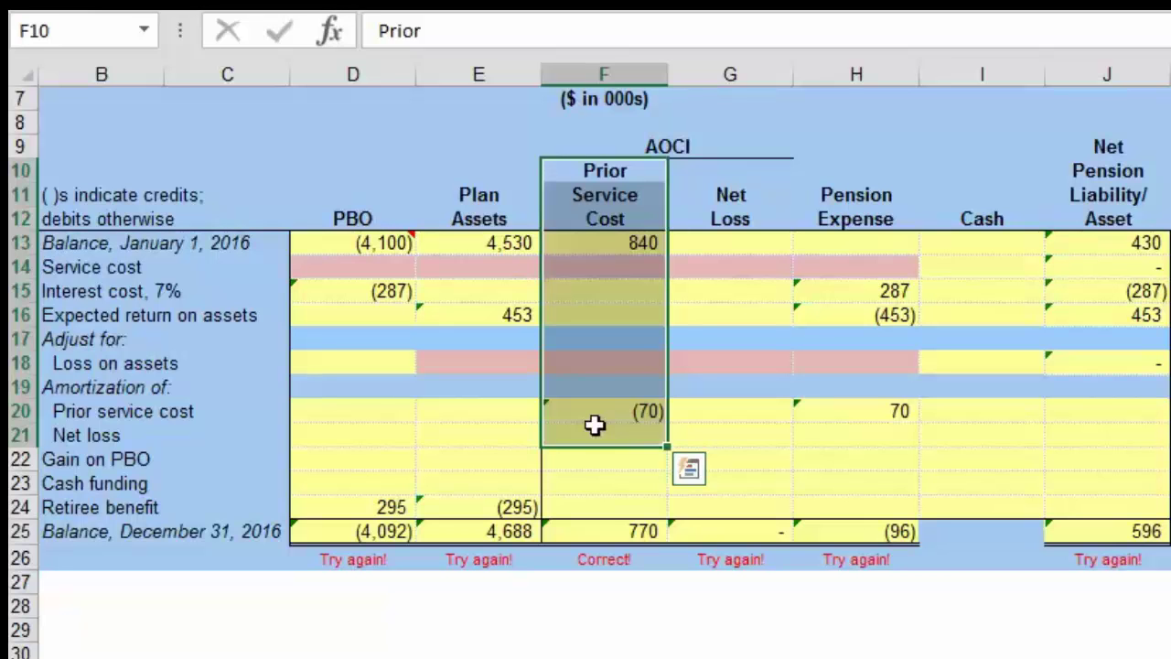
{"action": "key", "text": "Return"}
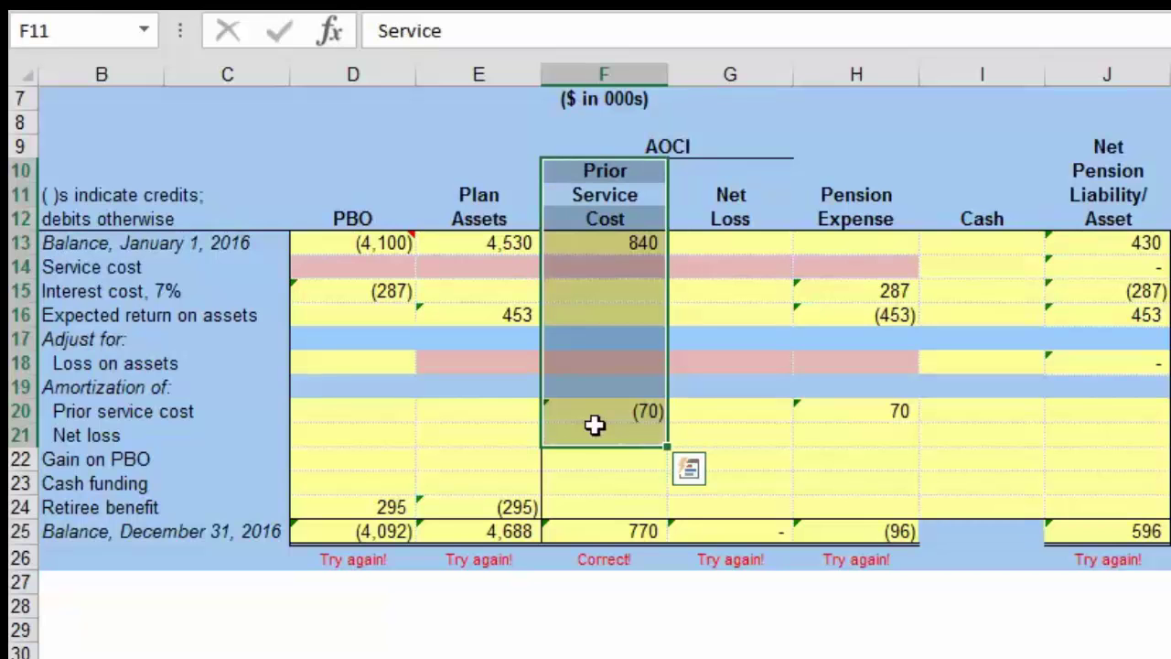
{"action": "left_click", "coordinate": [768, 382]}
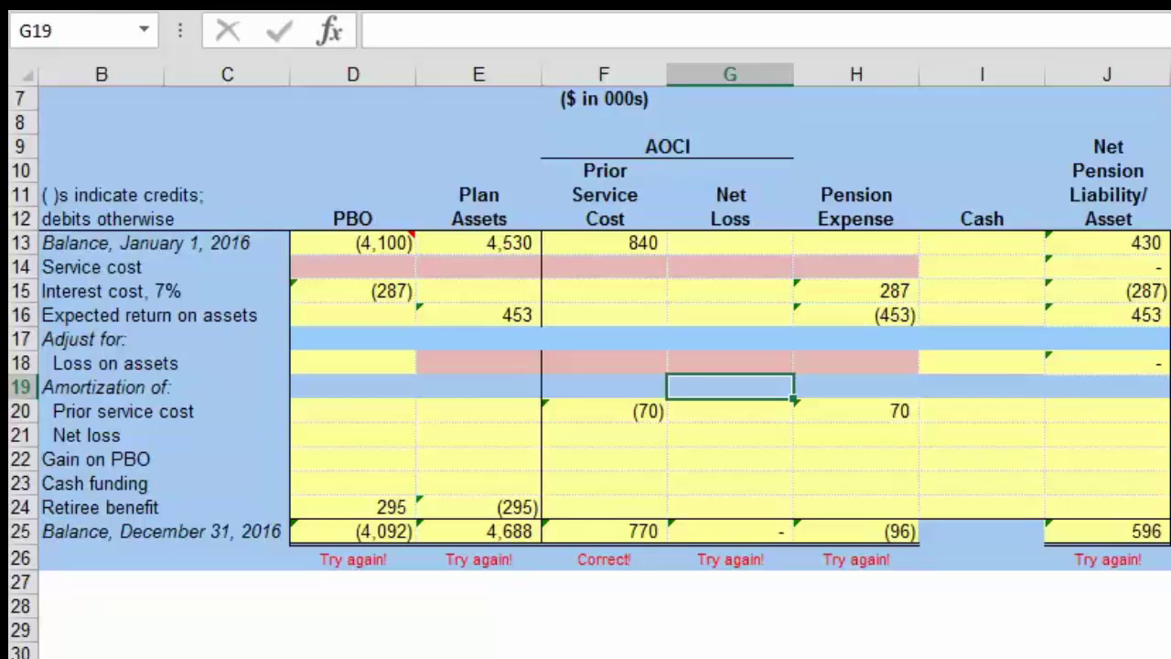
Enter 477 as the January 1, 2016 AOCI net loss balance in G13
{"action": "left_click", "coordinate": [751, 243]}
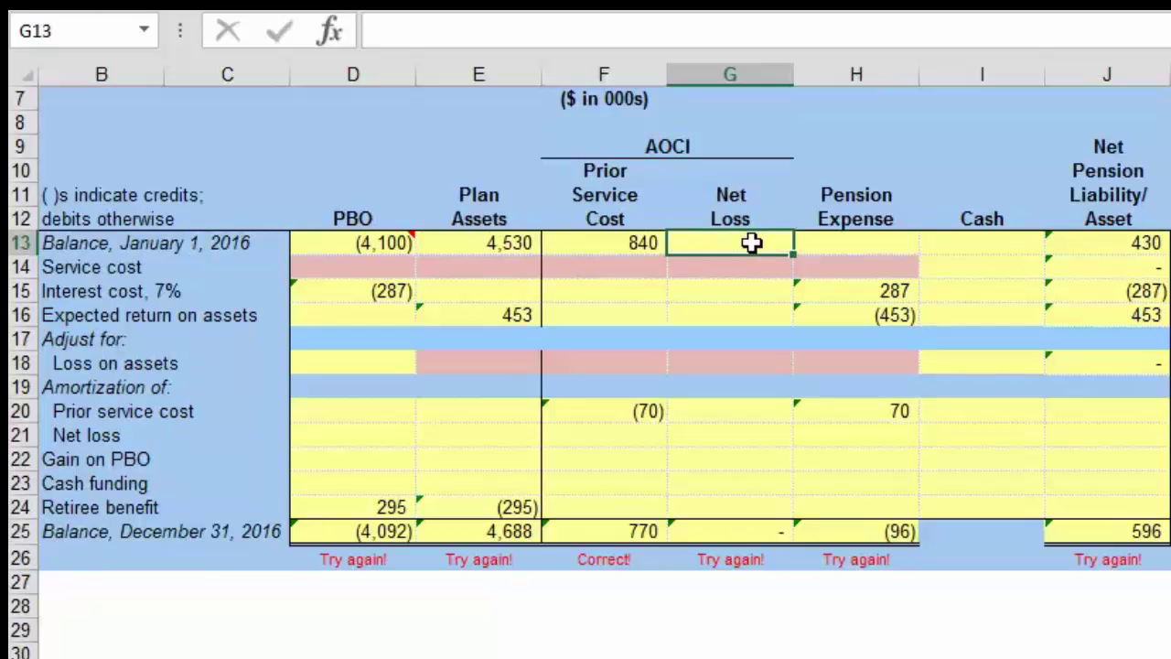
{"action": "type", "text": "477"}
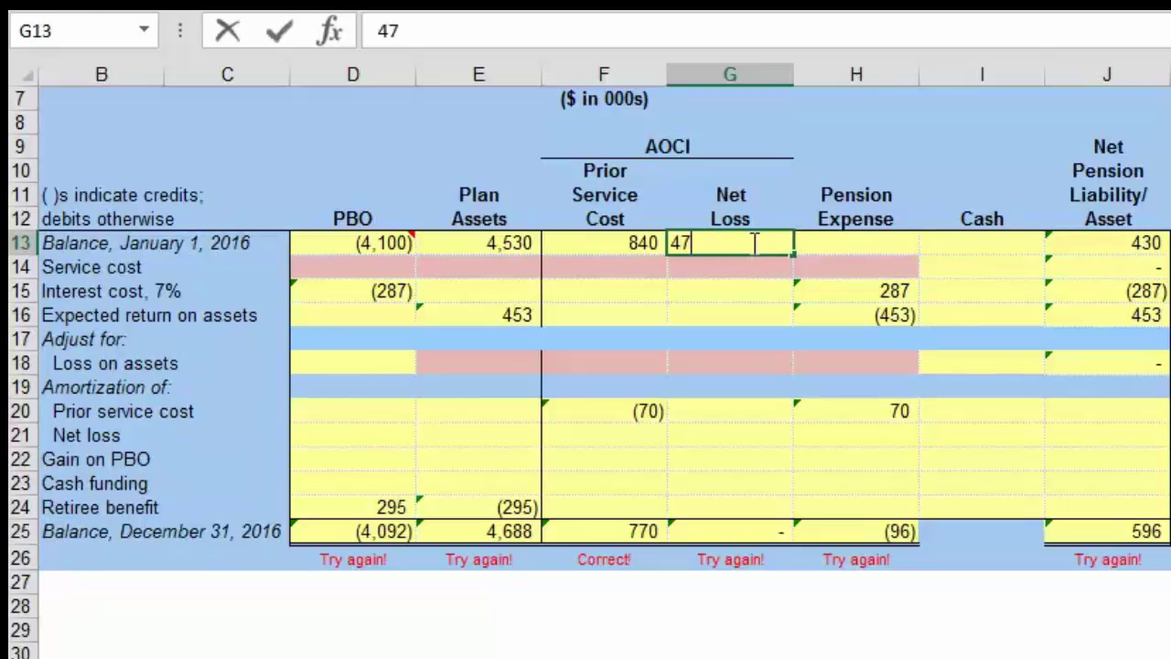
{"action": "key", "text": "Return"}
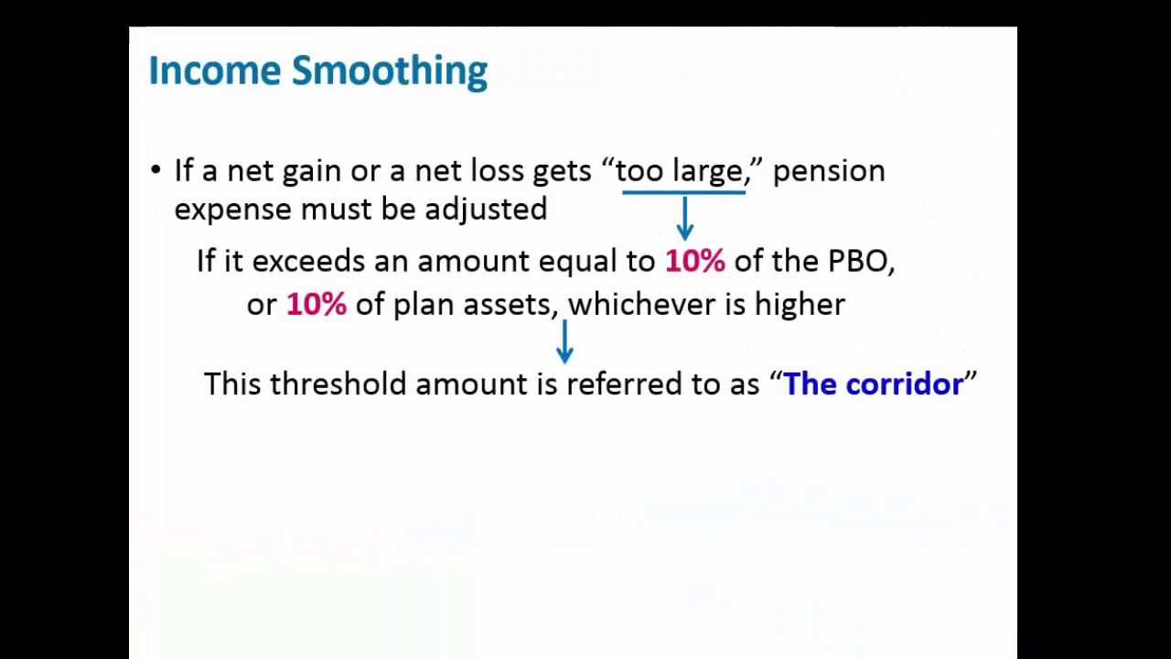
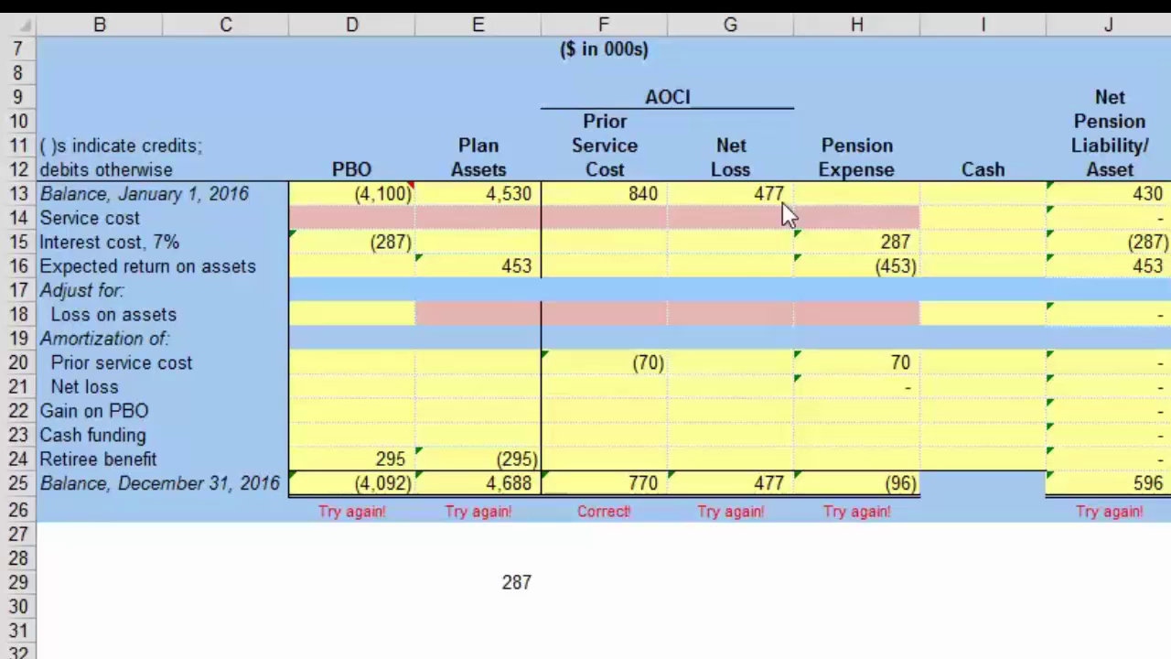
Calculate the net loss amortization in G21 as the January 1 net loss exceeding the 453 corridor, spread over 12 years, =(G13-453)/12
{"action": "left_click", "coordinate": [738, 387]}
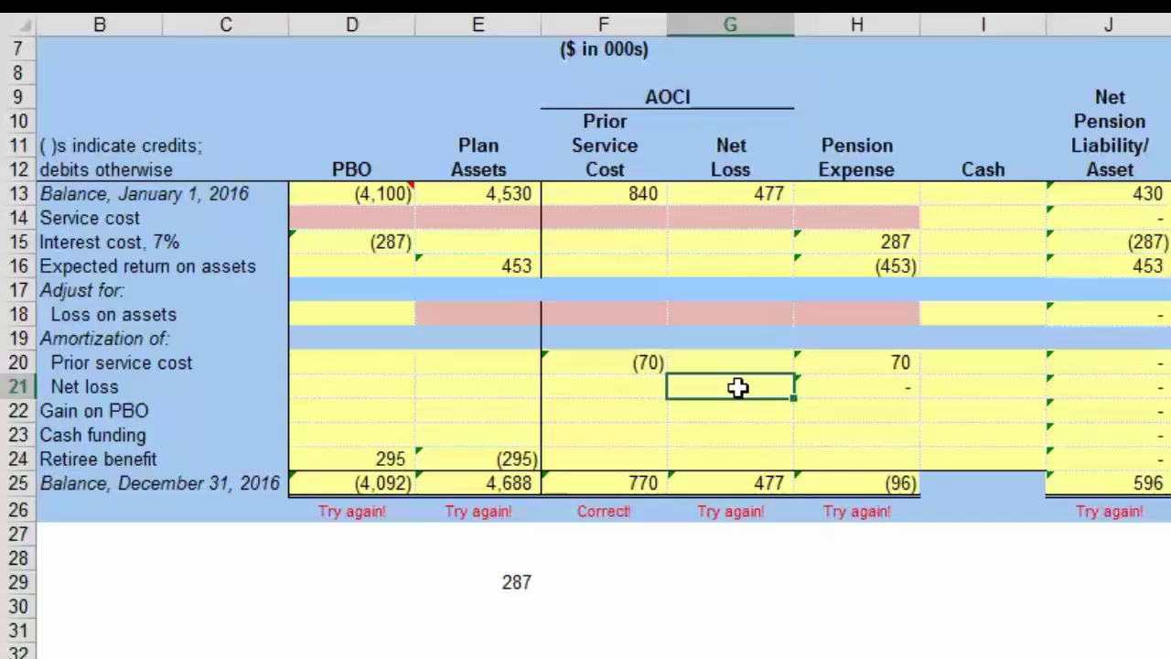
{"action": "double_click", "coordinate": [737, 387]}
{"action": "type", "text": "="}
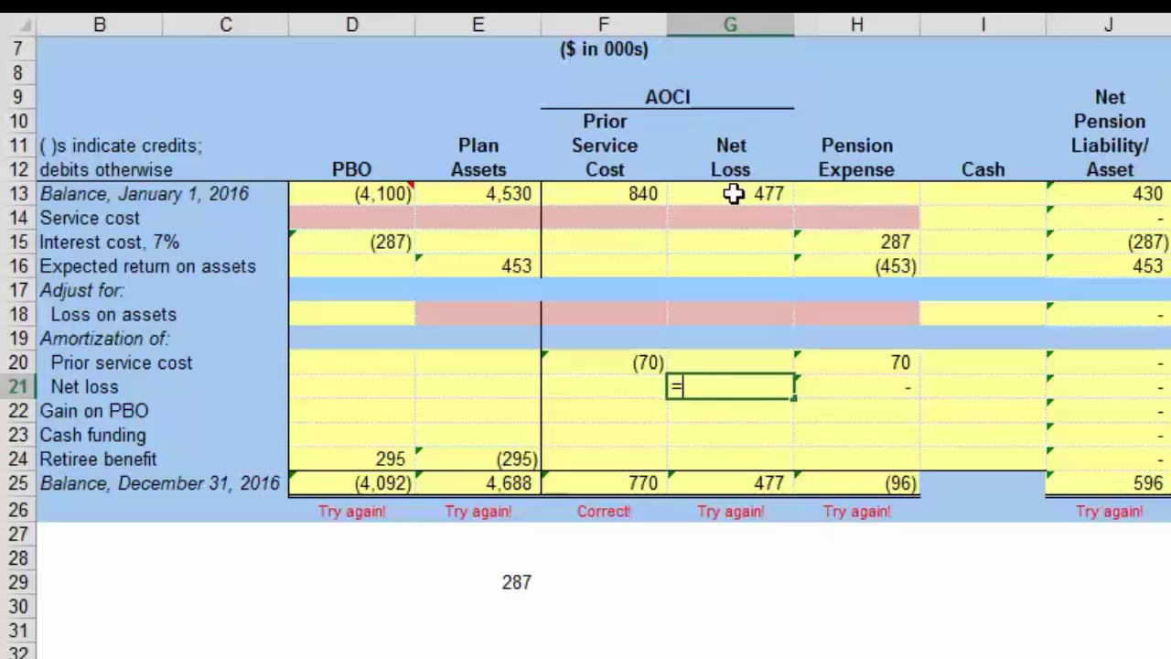
{"action": "type", "text": "("}
{"action": "left_click", "coordinate": [733, 193]}
{"action": "type", "text": "-"}
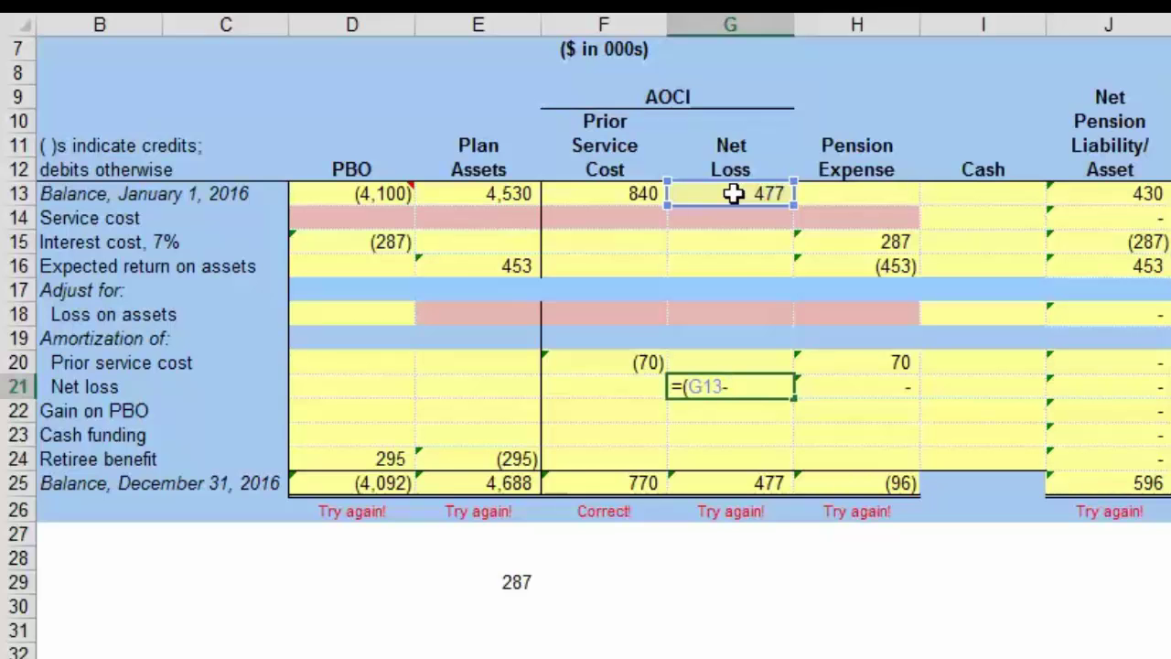
{"action": "type", "text": "453)/12"}
{"action": "key", "text": "Return"}
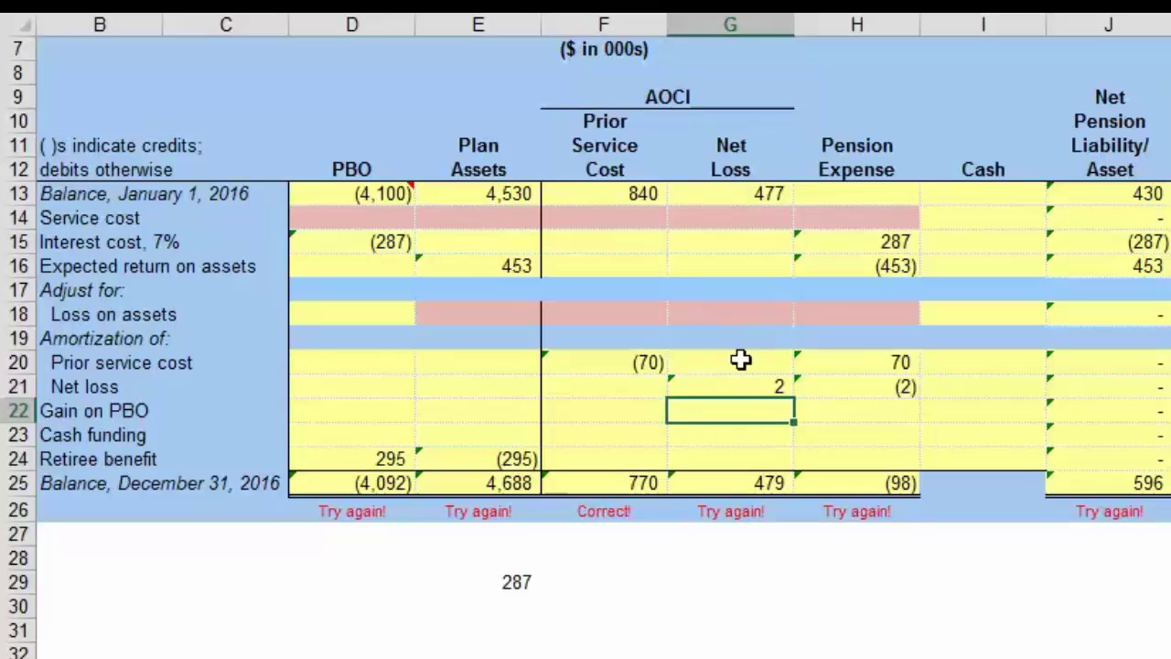
Reverse the sign of the net loss amortization formula in G21 so it is recorded as a credit
{"action": "left_click", "coordinate": [745, 387]}
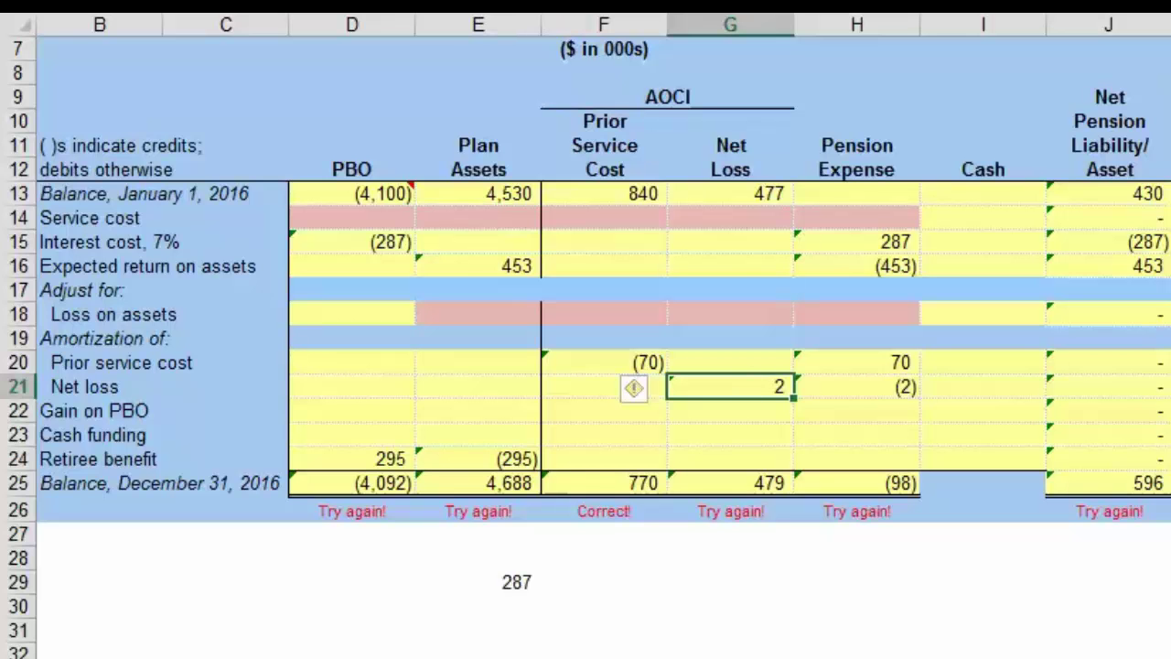
{"action": "key", "text": "F2"}
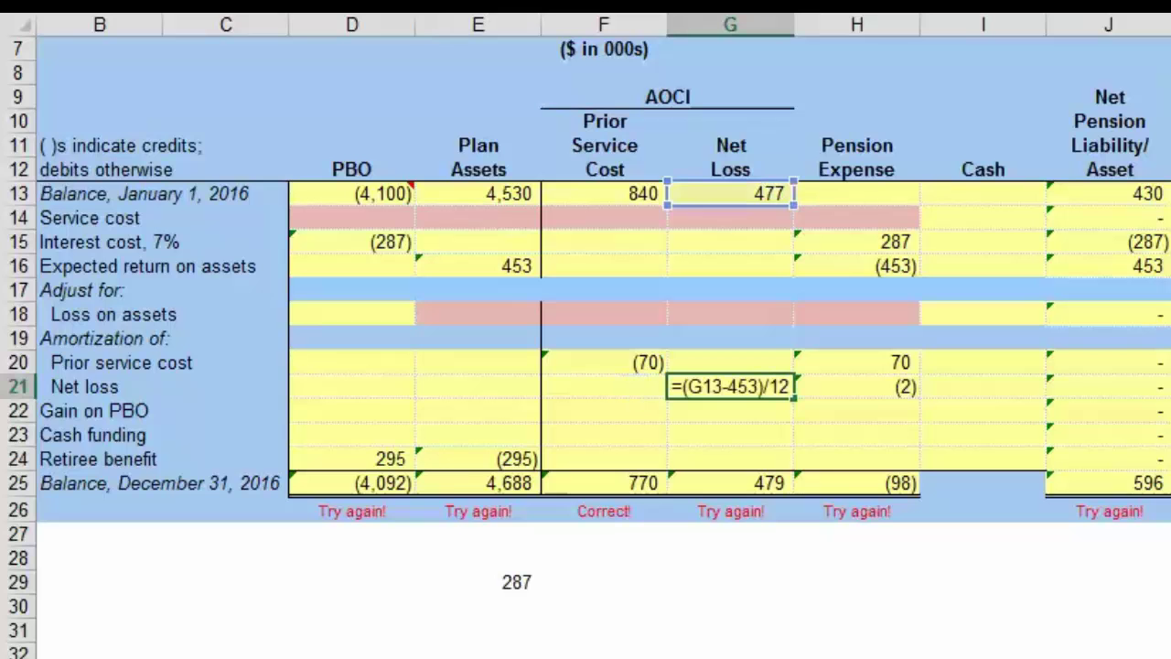
{"action": "key", "text": "Return"}
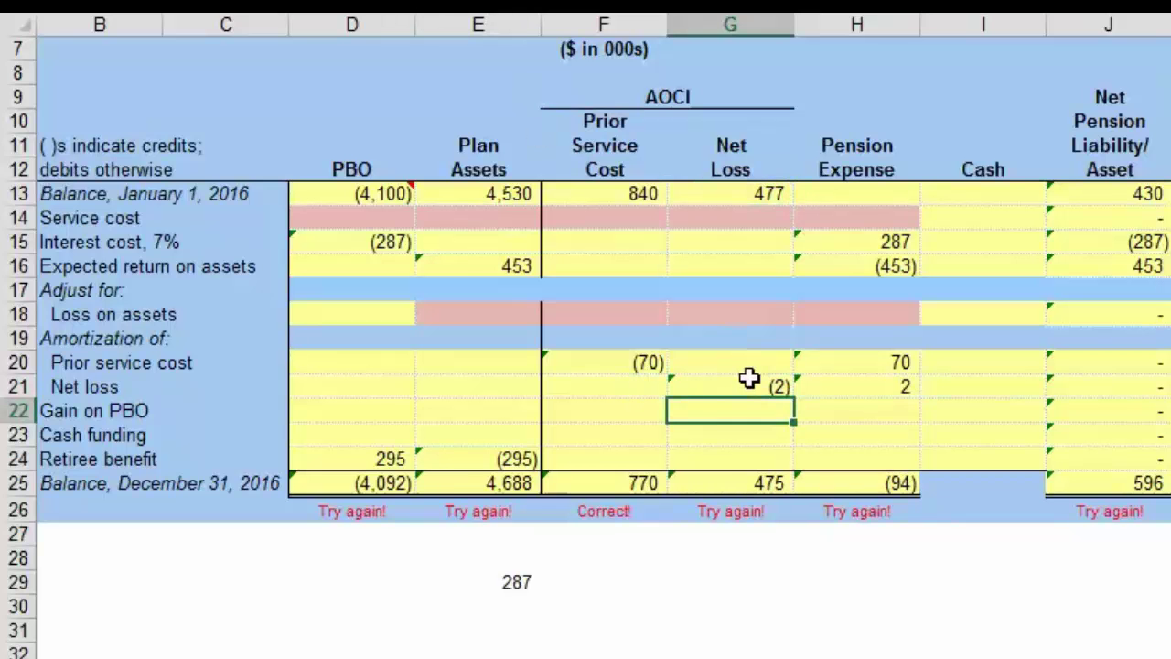
{"action": "left_click", "coordinate": [751, 391]}
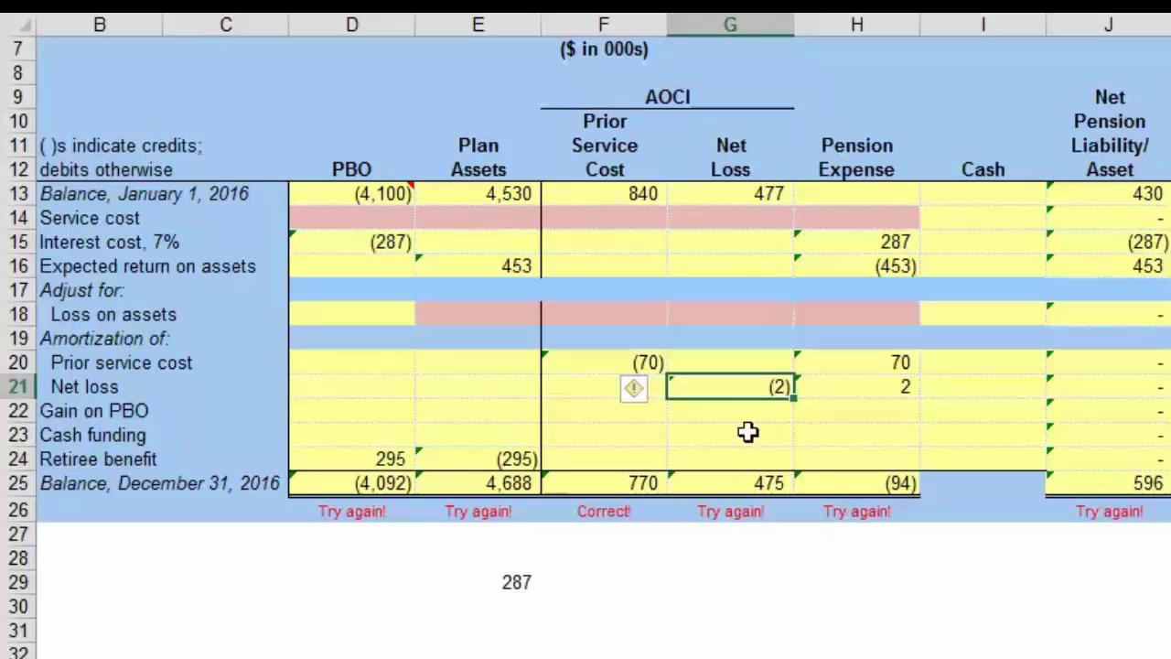
Record the gain on PBO as -44 under Net Loss in G22 and as 44 under PBO in D22
{"action": "left_click", "coordinate": [763, 411]}
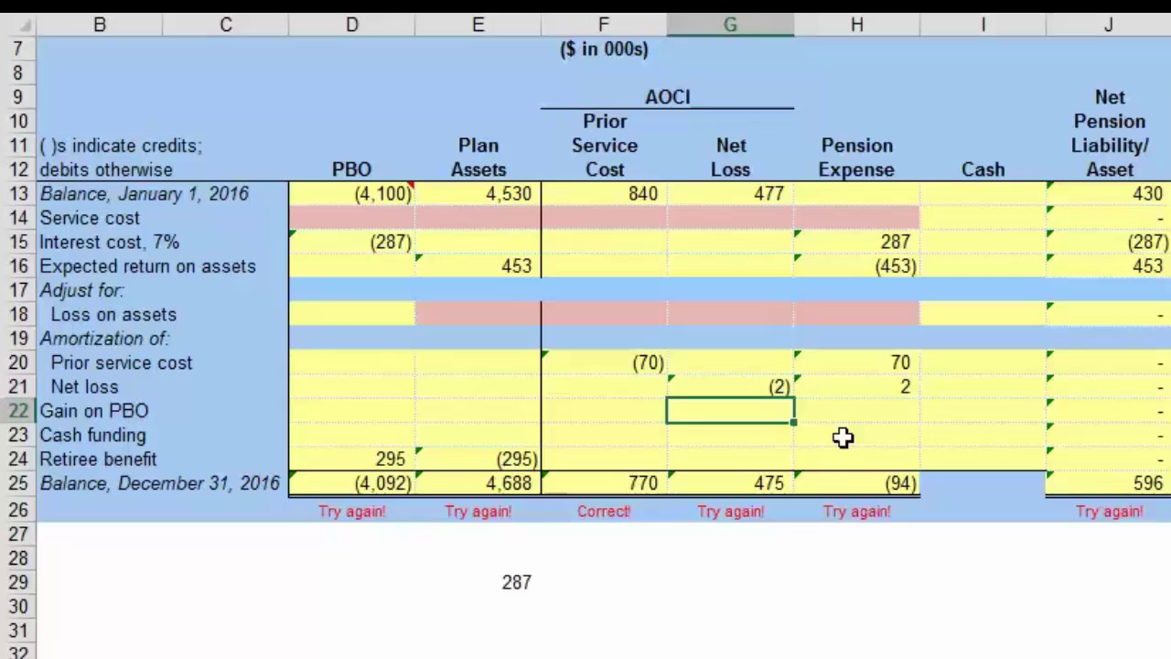
{"action": "type", "text": "-44"}
{"action": "key", "text": "Return"}
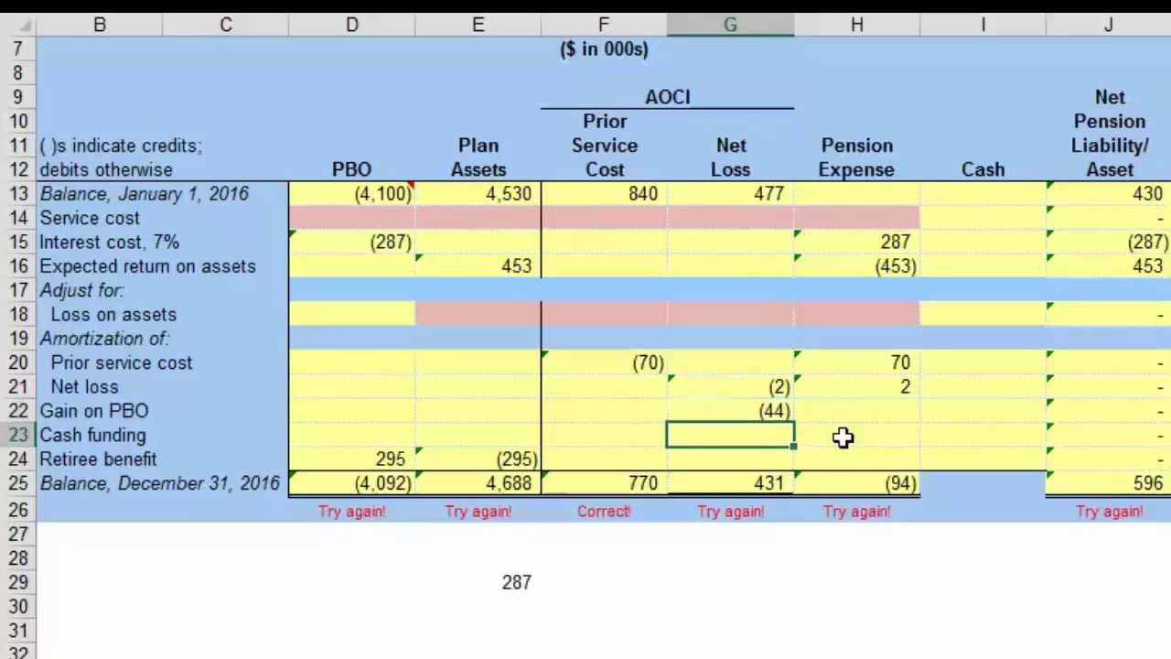
{"action": "left_click", "coordinate": [378, 411]}
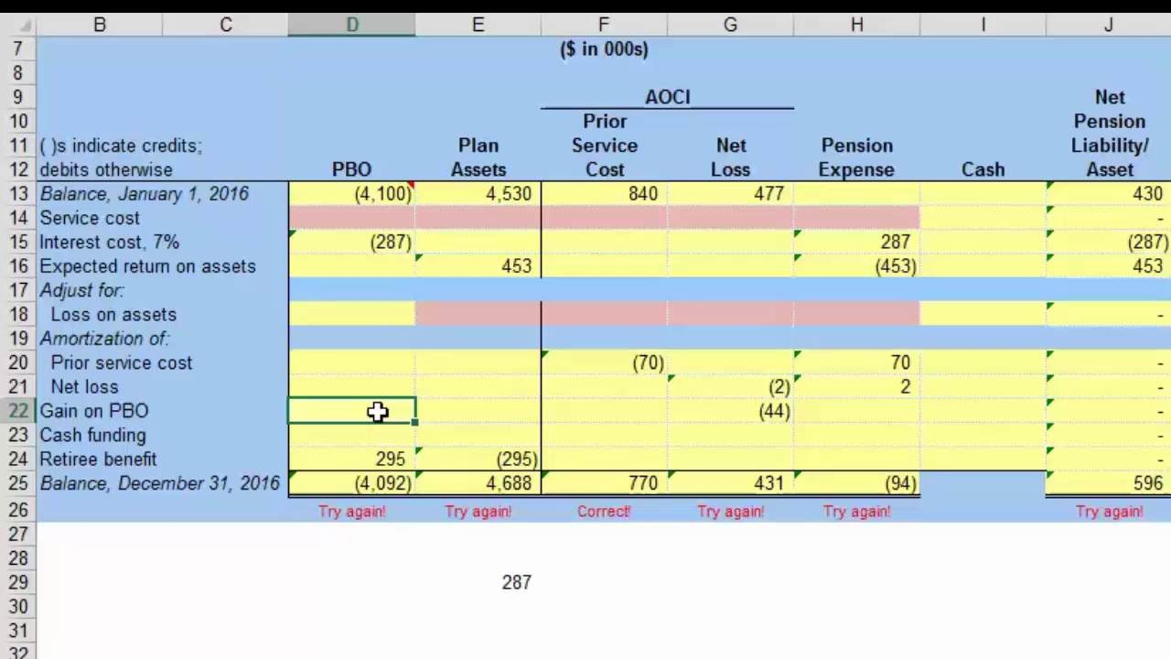
{"action": "type", "text": "44"}
{"action": "key", "text": "Return"}
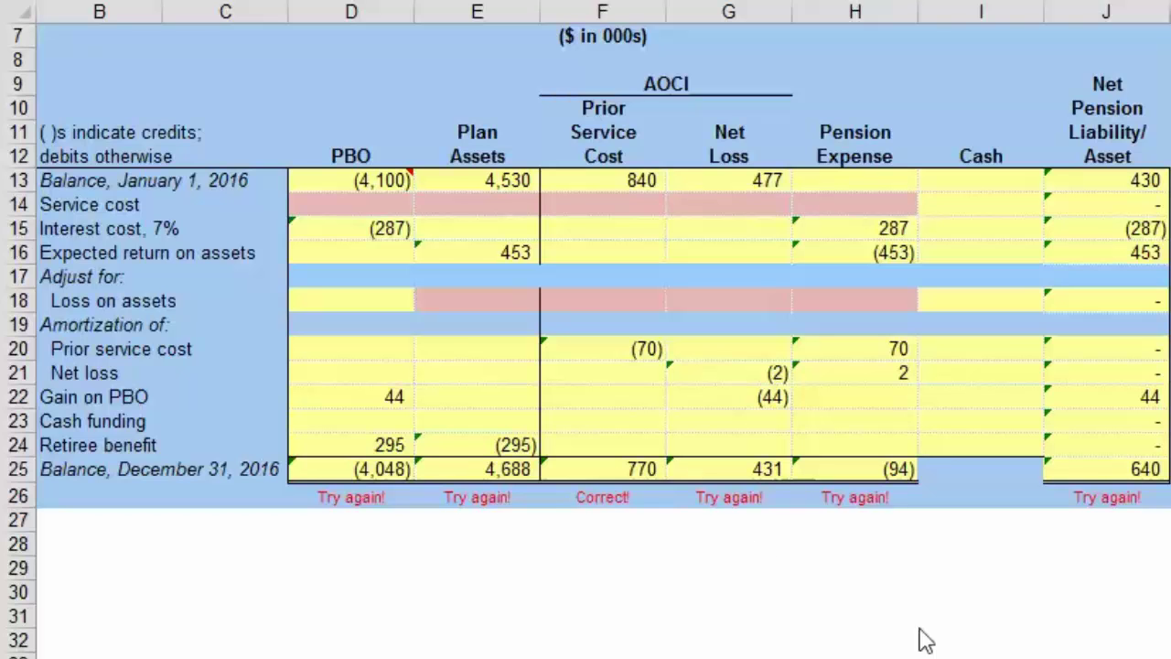
Record the cash funding as 340 under Plan Assets in E23 and as the negative of E23 under Cash in I23
{"action": "left_click", "coordinate": [506, 418]}
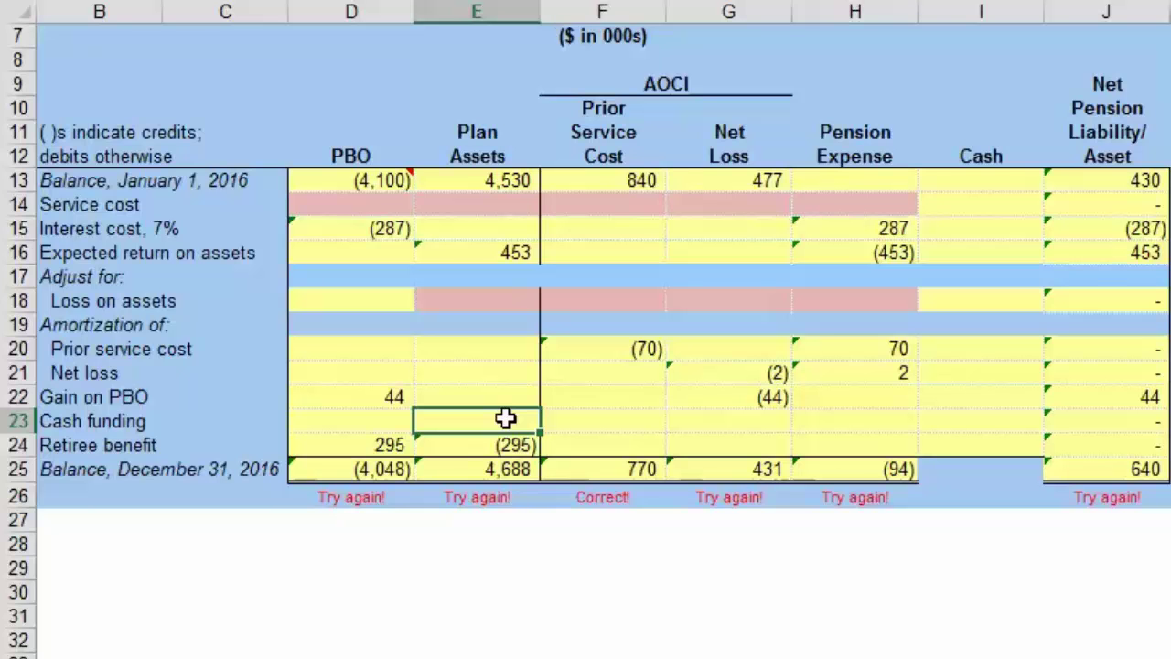
{"action": "type", "text": "340"}
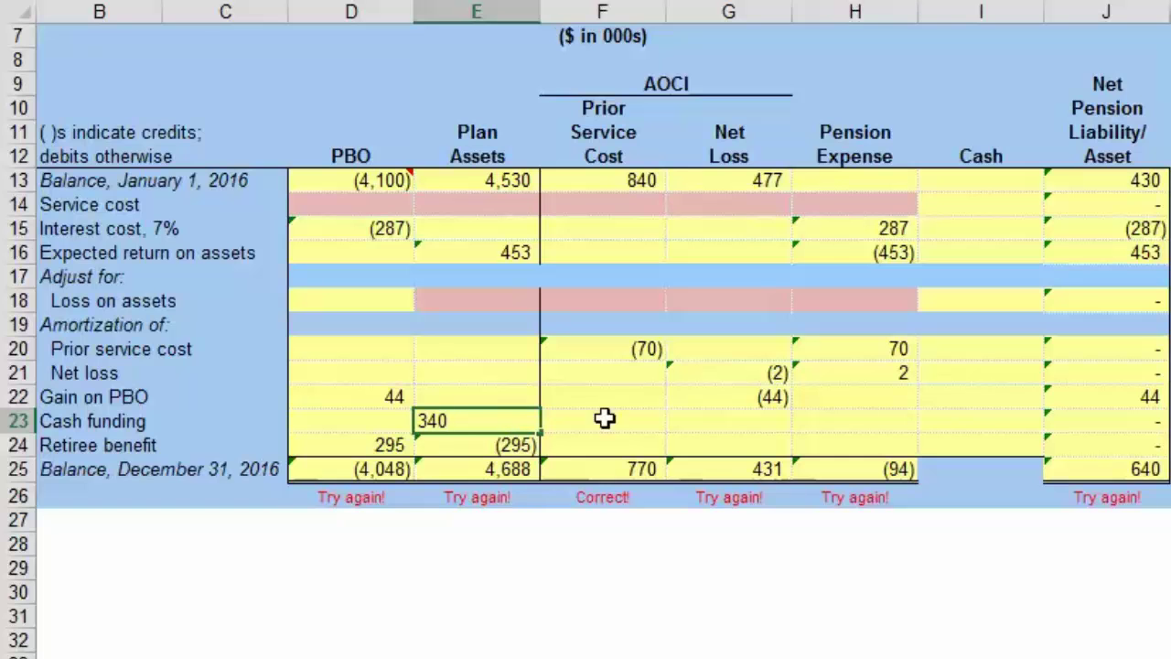
{"action": "left_click", "coordinate": [985, 413]}
{"action": "type", "text": "-"}
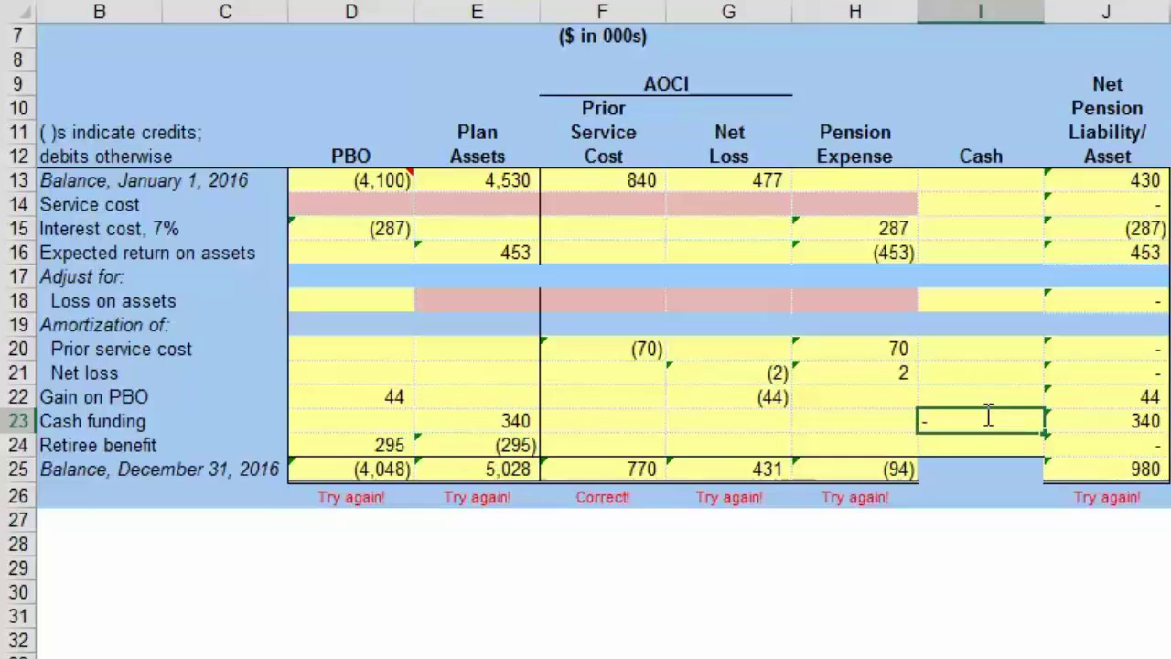
{"action": "left_click", "coordinate": [503, 426]}
{"action": "key", "text": "Return"}
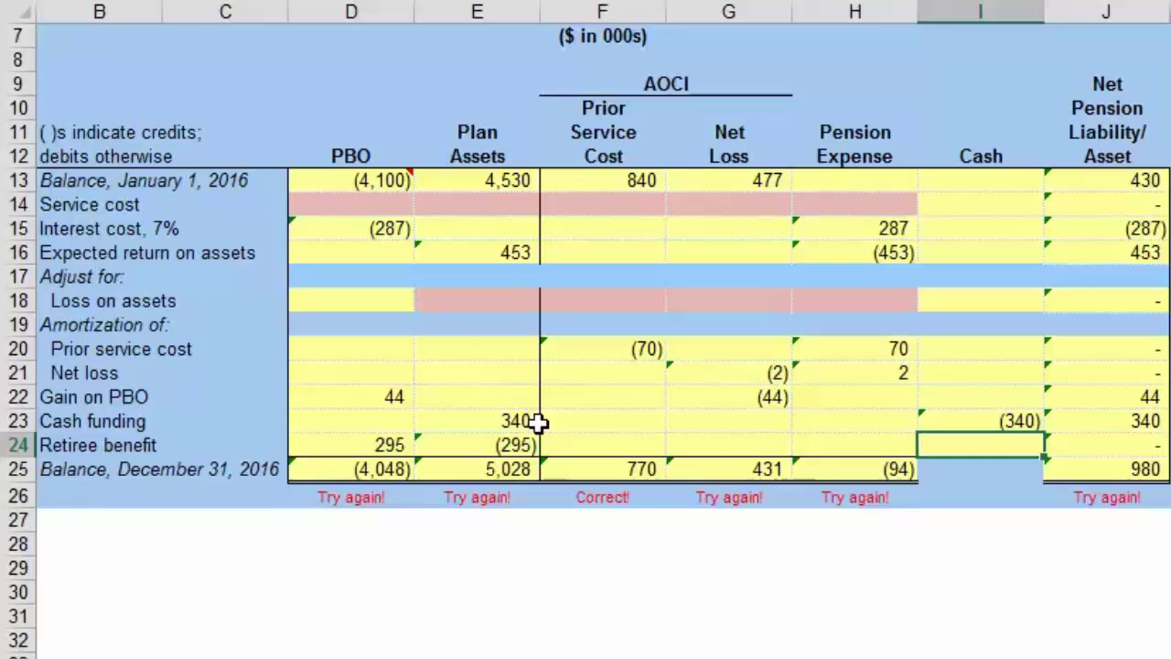
Calculate the missing PBO amount in D29, below the table, from the known ending balance with =4380+D25
{"action": "left_click", "coordinate": [330, 567]}
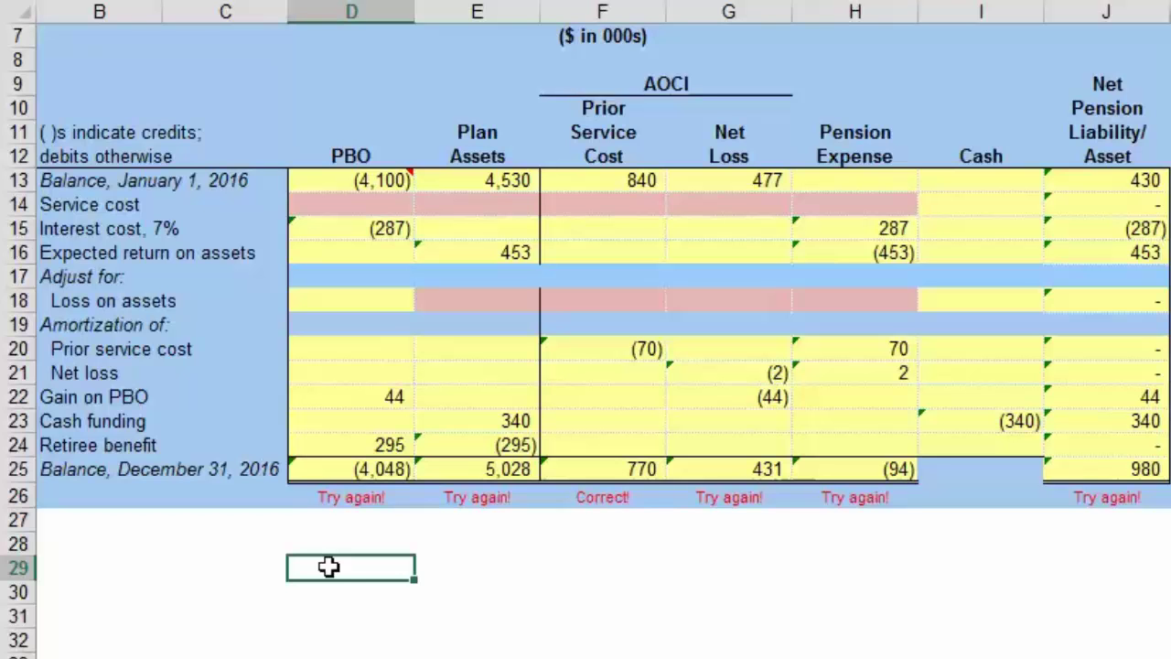
{"action": "type", "text": "=43"}
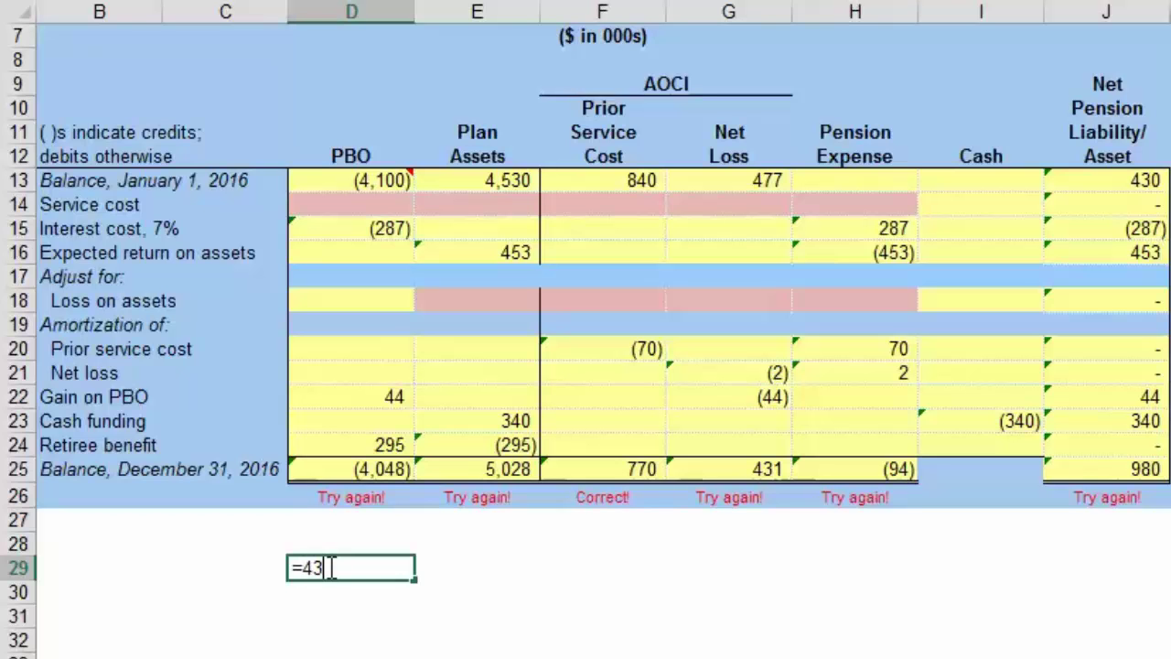
{"action": "type", "text": "80+"}
{"action": "left_click", "coordinate": [375, 469]}
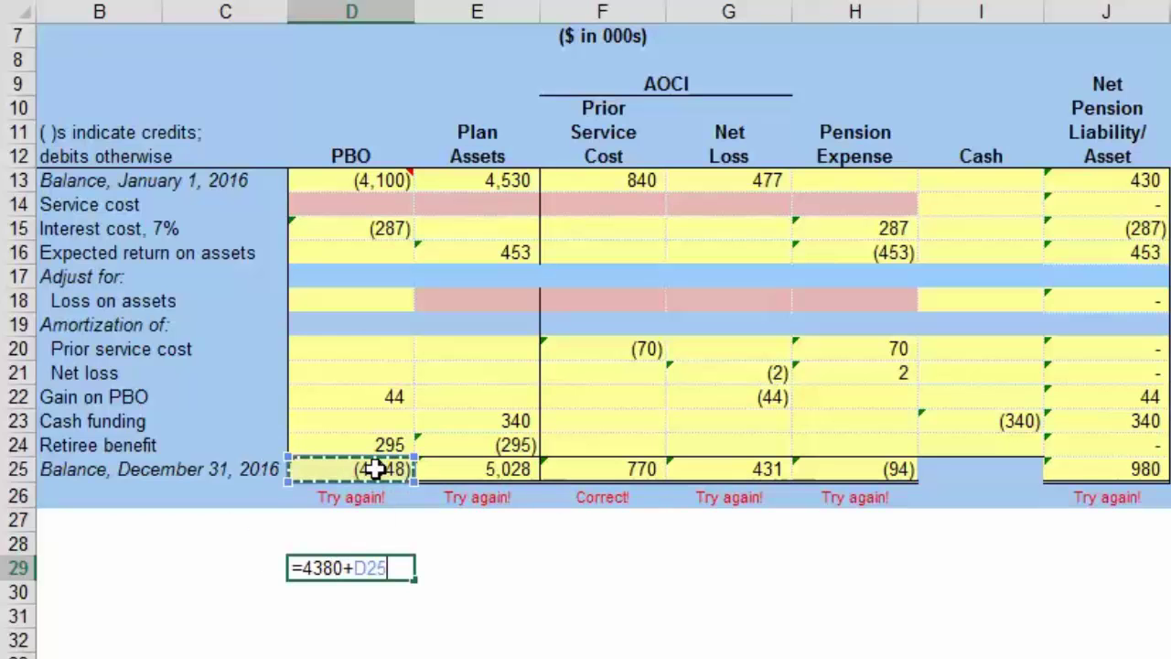
{"action": "key", "text": "Return"}
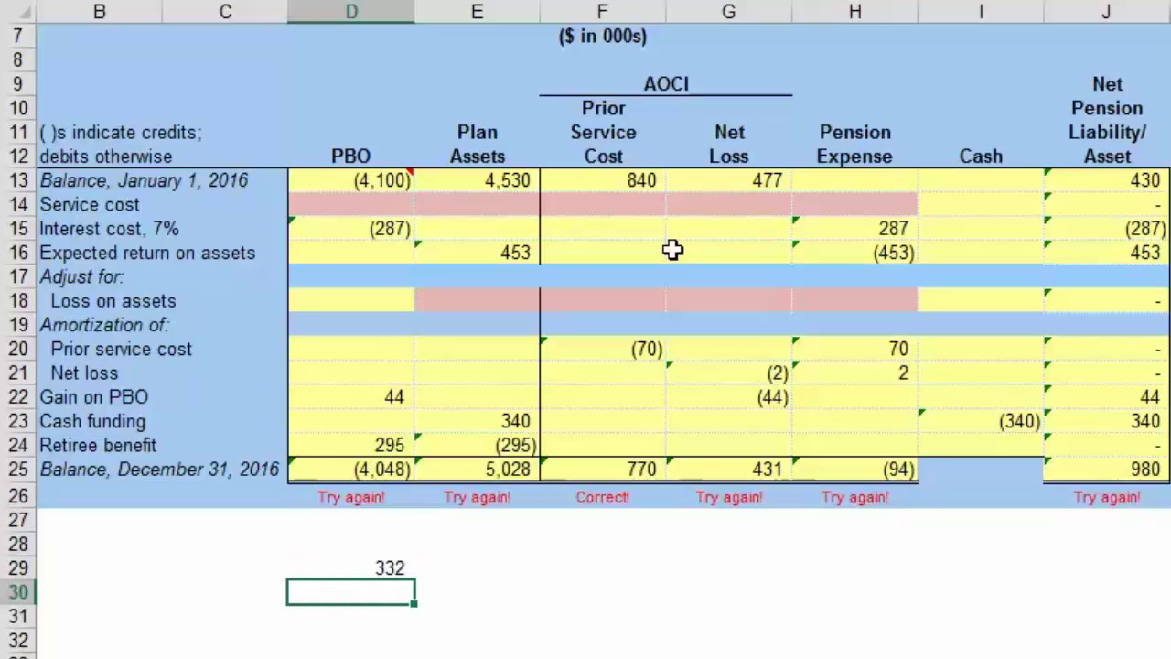
Calculate the missing Plan Assets amount in E29, below the table, from the known ending balance with =4975-E25
{"action": "left_click", "coordinate": [507, 574]}
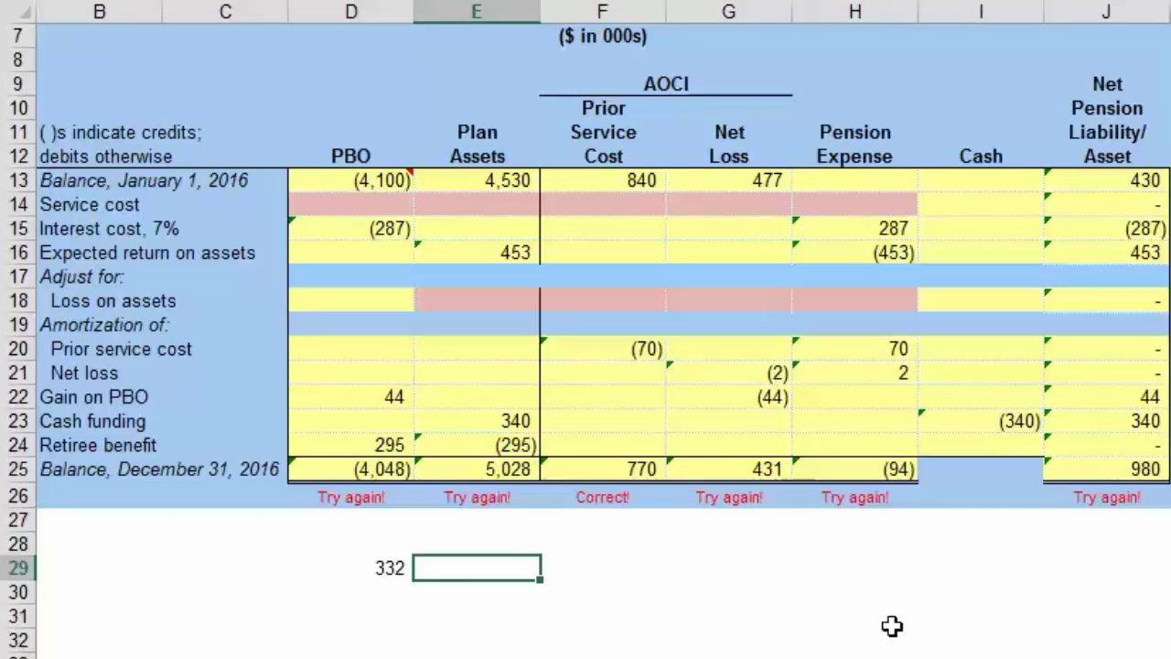
{"action": "type", "text": "=4975-"}
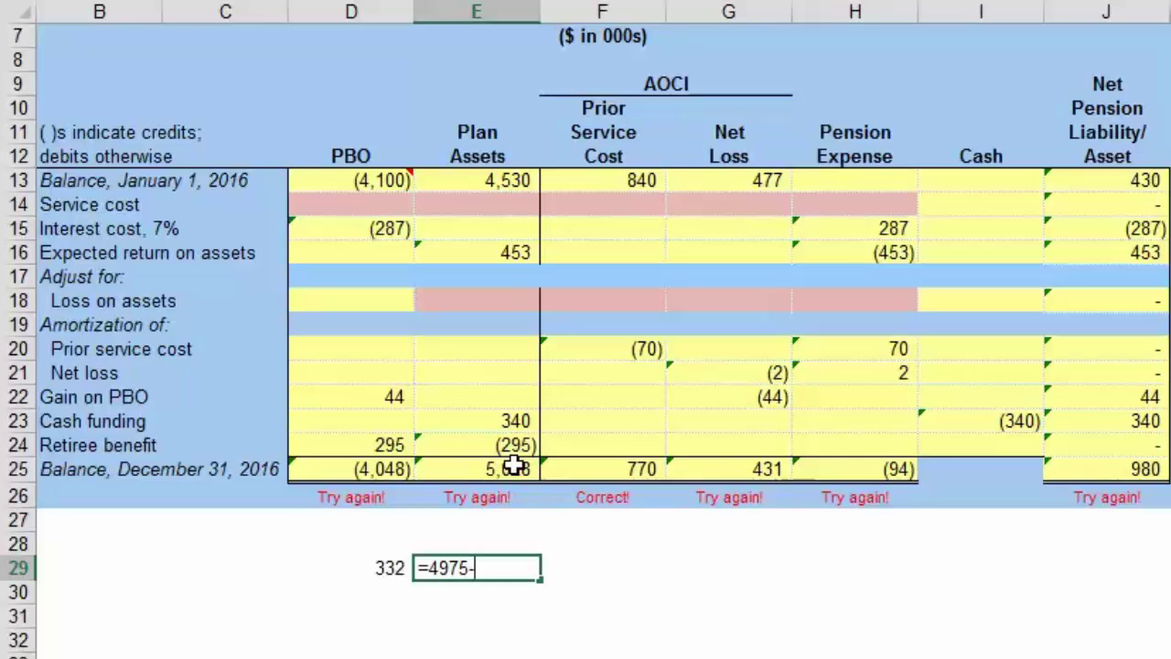
{"action": "left_click", "coordinate": [514, 466]}
{"action": "key", "text": "Return"}
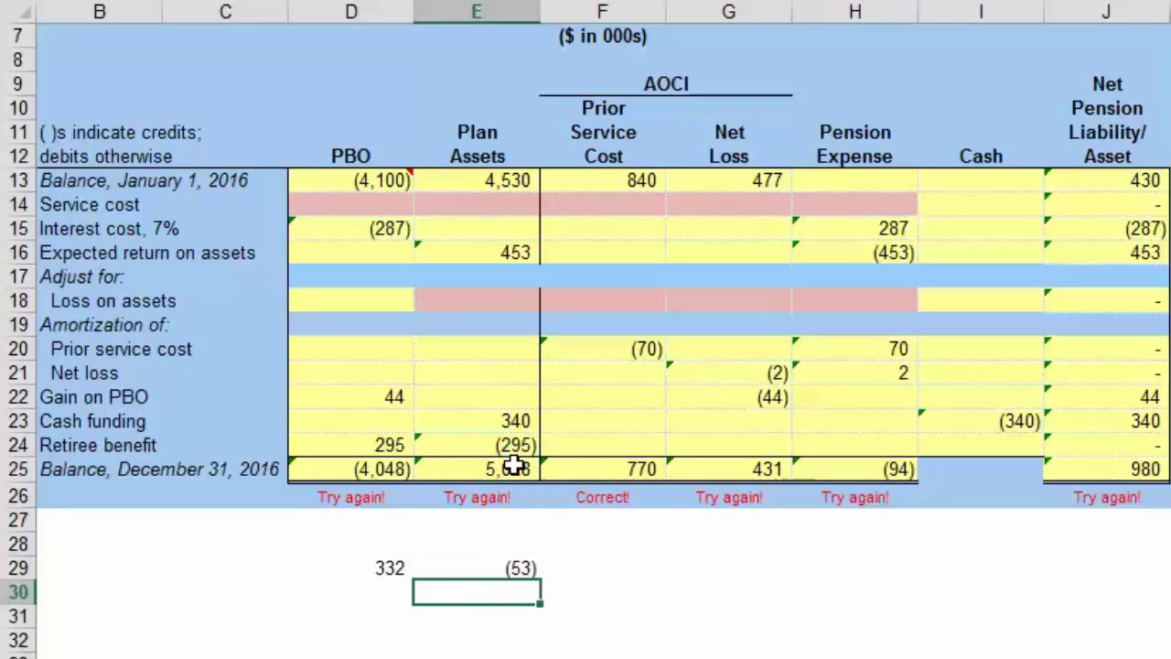